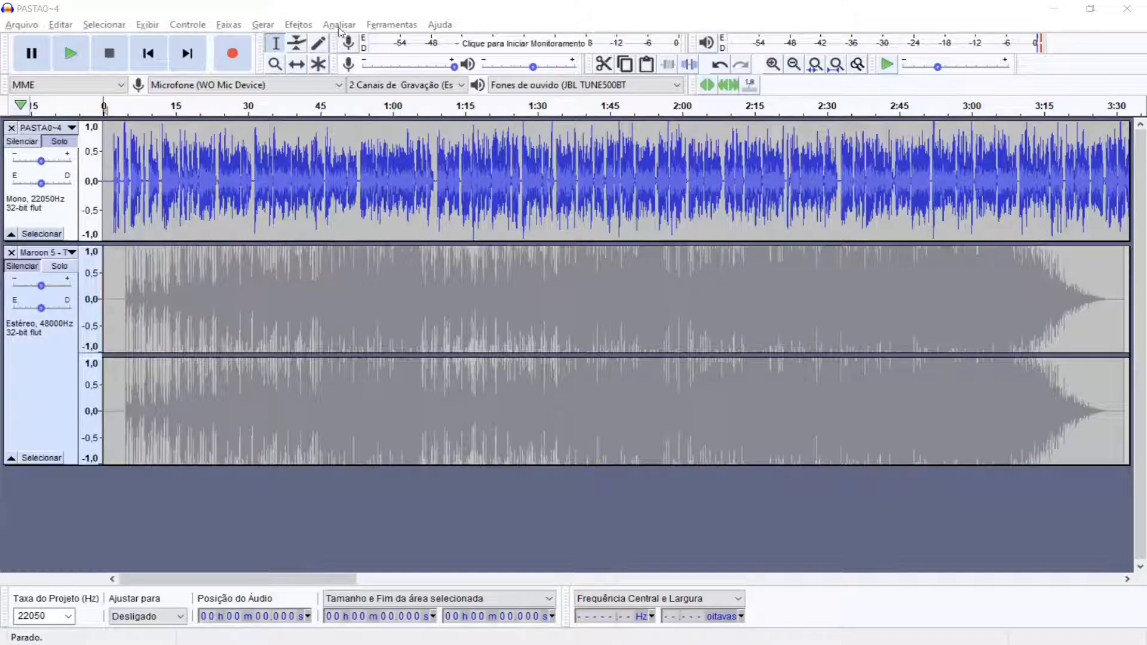
Select the PASTA0~4 track and play its opening seconds
left_click(342, 32)
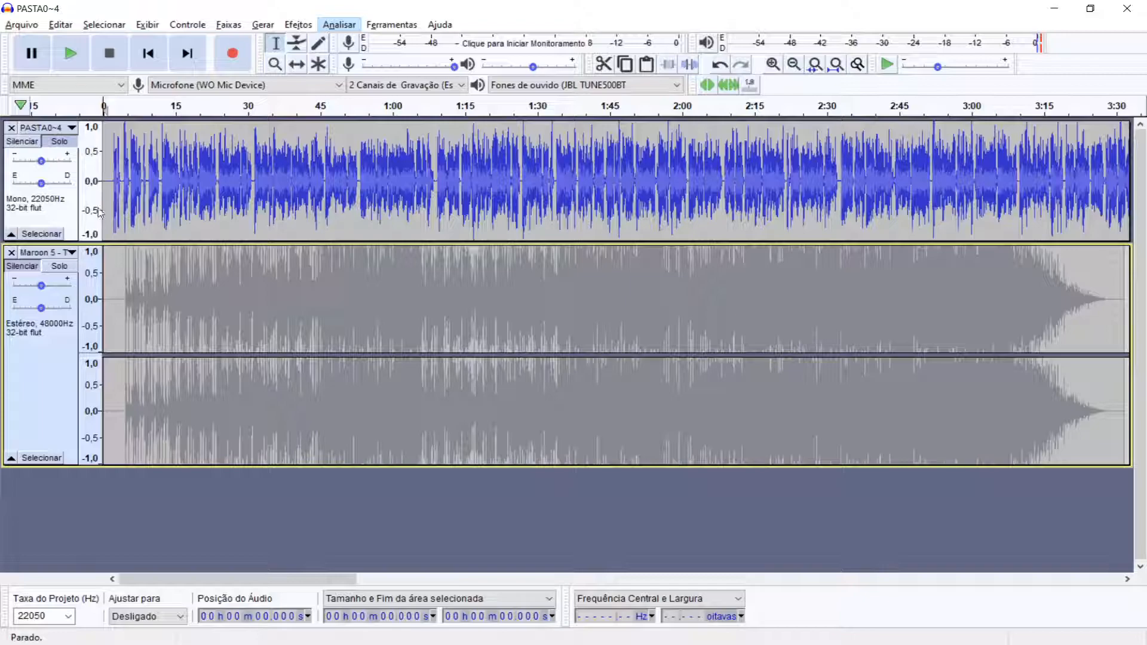
left_click(47, 214)
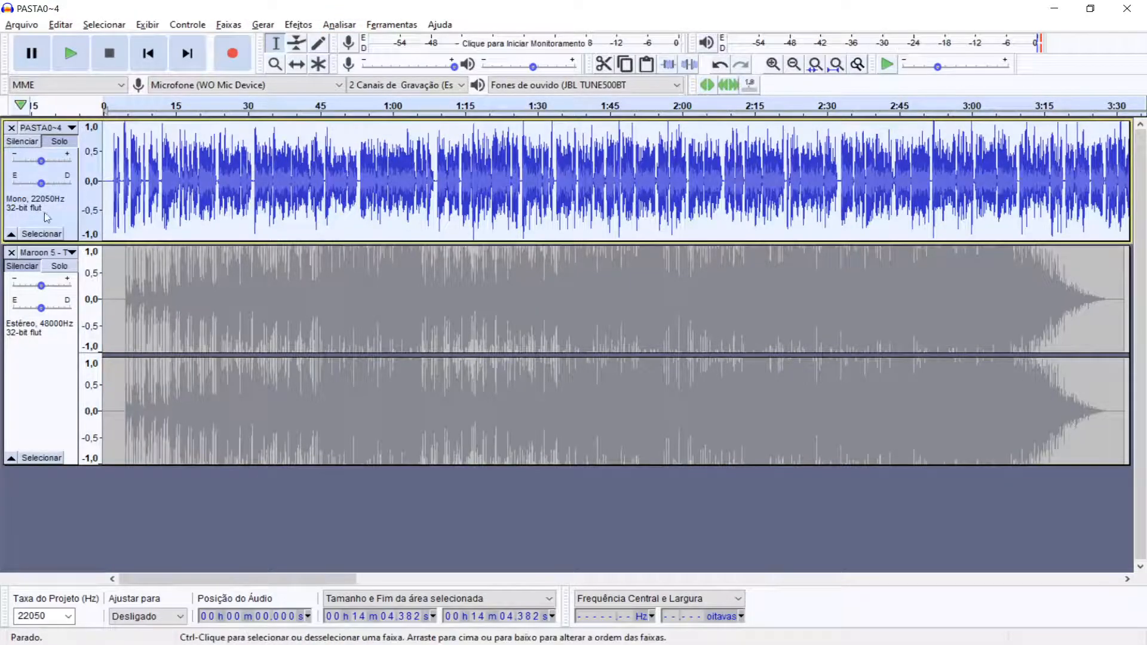
left_click(75, 54)
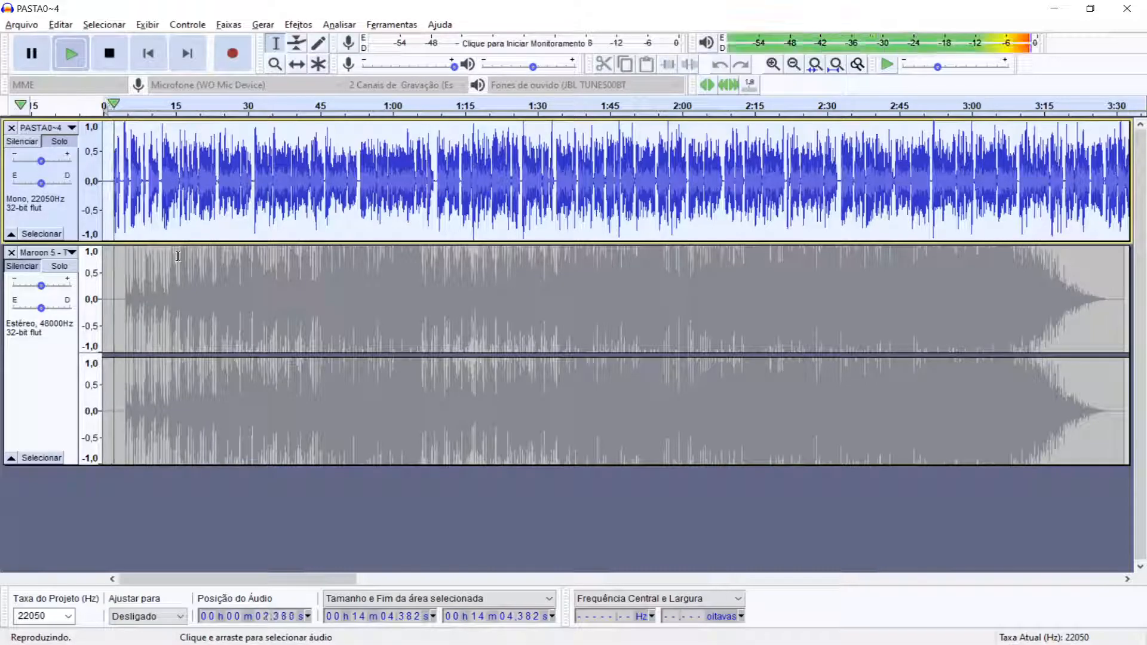
left_click(141, 51)
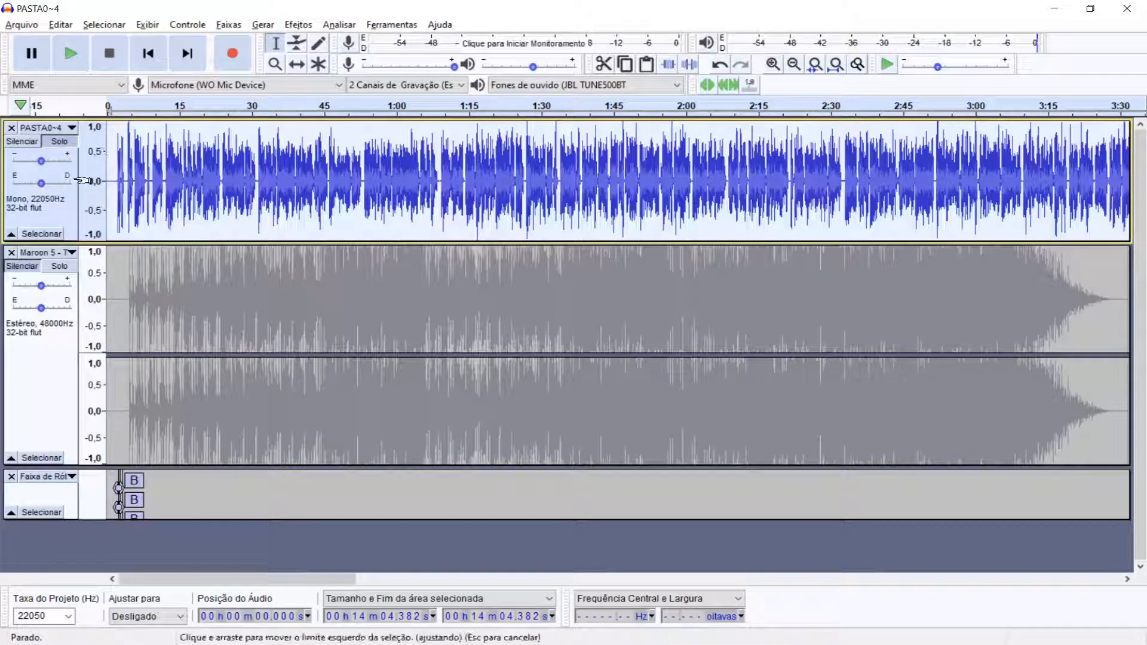
Delete the beat label track, mute PASTA0~4, and solo the Maroon 5 track with its whole audio selected
left_click(11, 477)
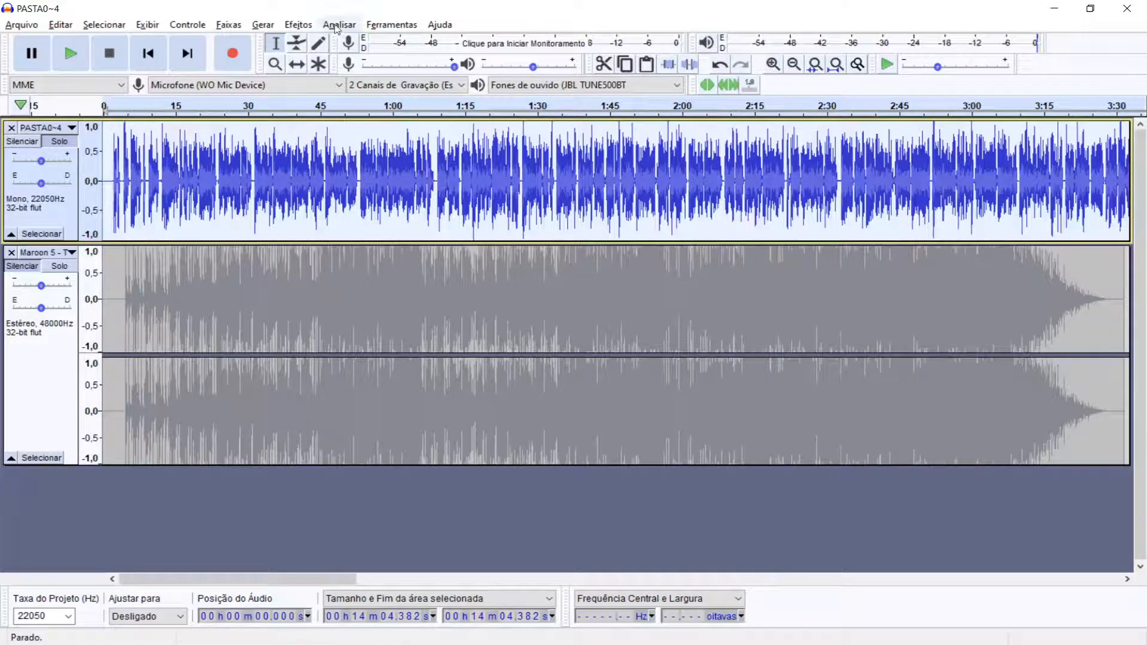
left_click(25, 143)
left_click(58, 266)
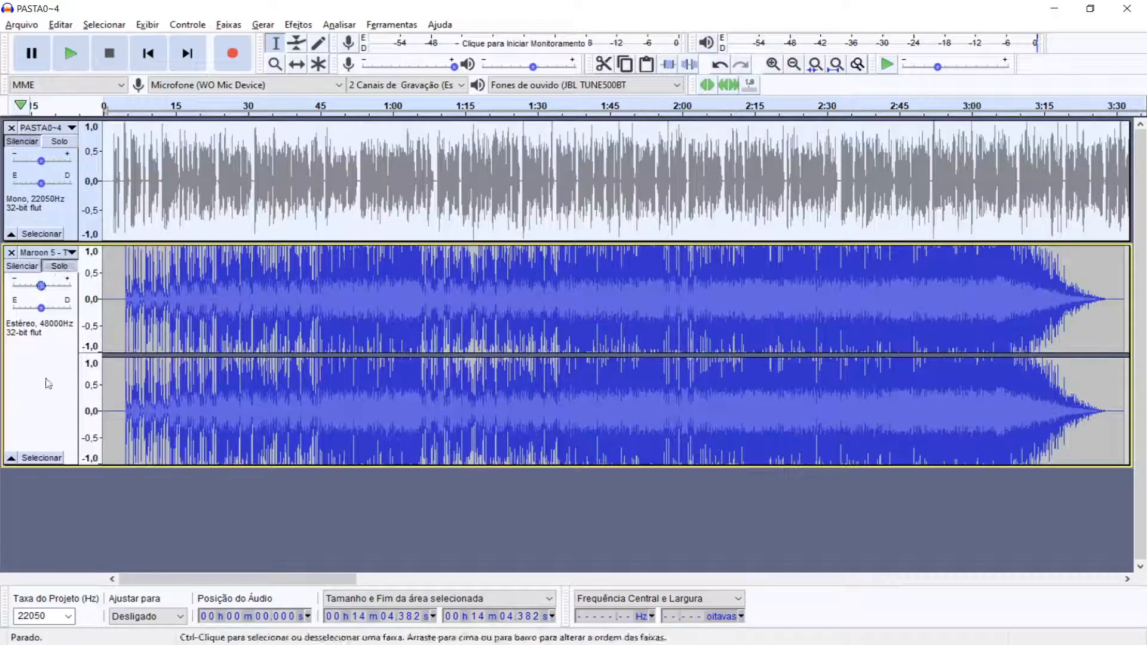
double_click(404, 342)
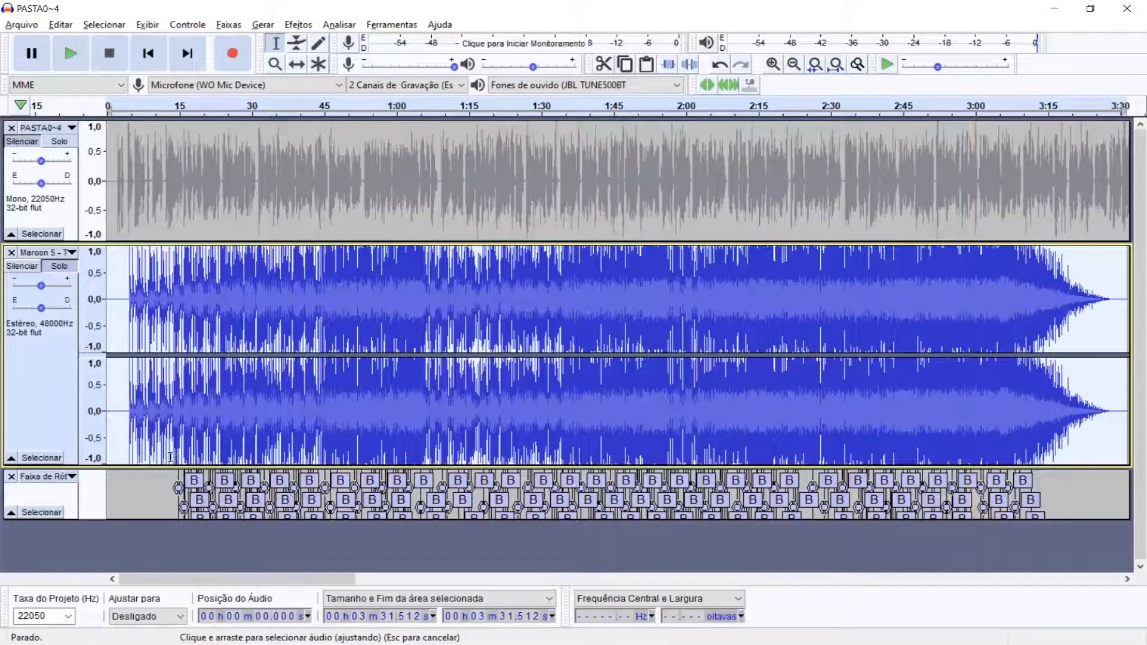
Play the Maroon 5 track from about 13.5 seconds to check the beat labels against the music
left_click(178, 495)
scroll(180, 495, "up", 5)
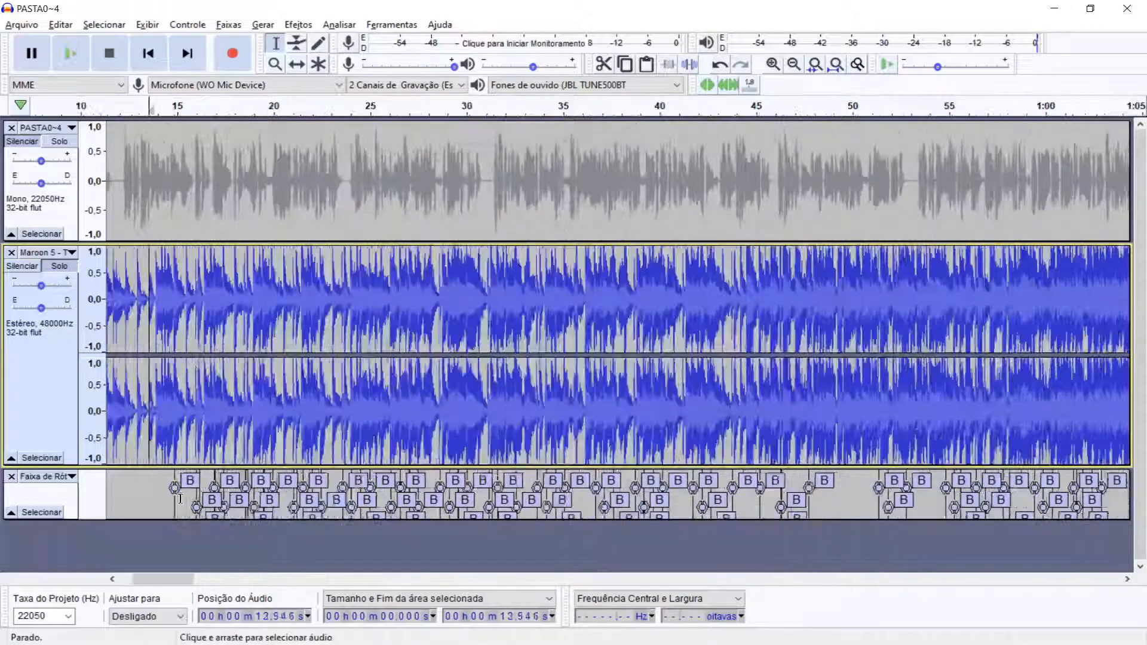
key("space")
key("space")
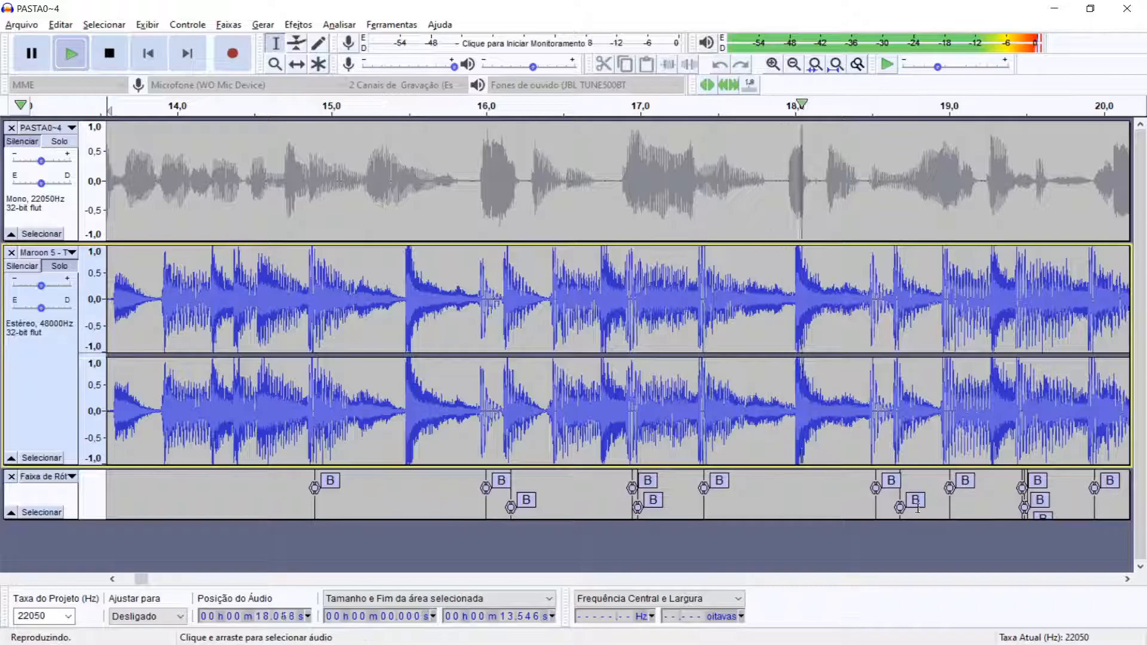
key("space")
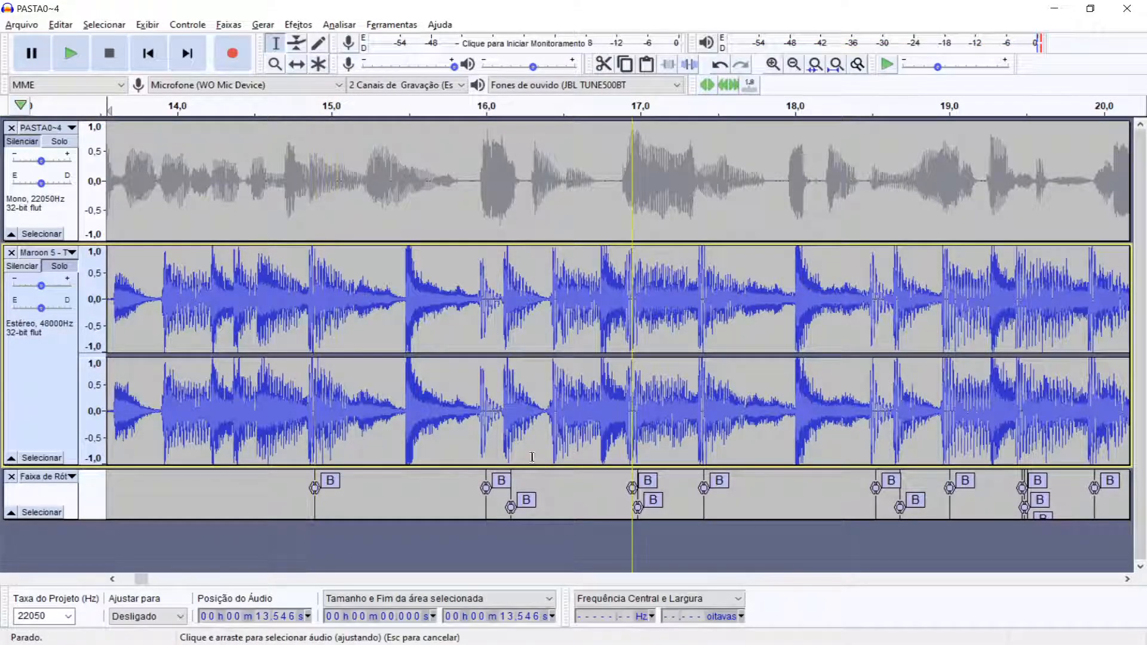
key("ctrl+3")
key("ctrl+3")
key("ctrl+3")
key("ctrl+3")
key("ctrl+3")
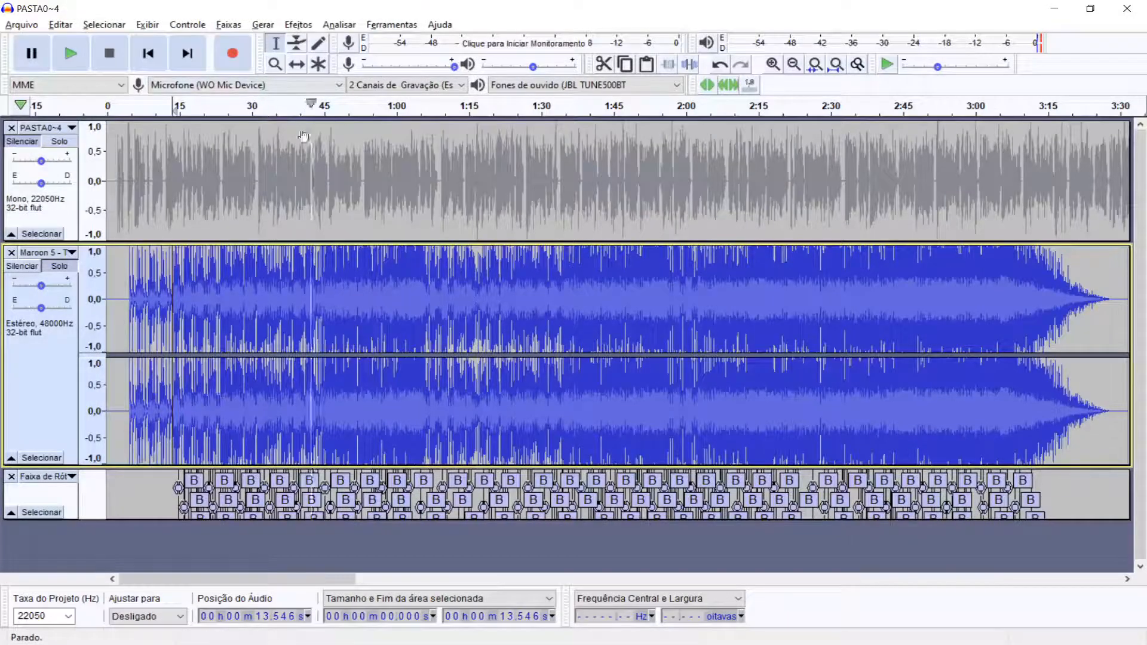
Undo the beat labels on the Maroon 5 track and switch solo playback to the PASTA0~4 track
key("ctrl+z")
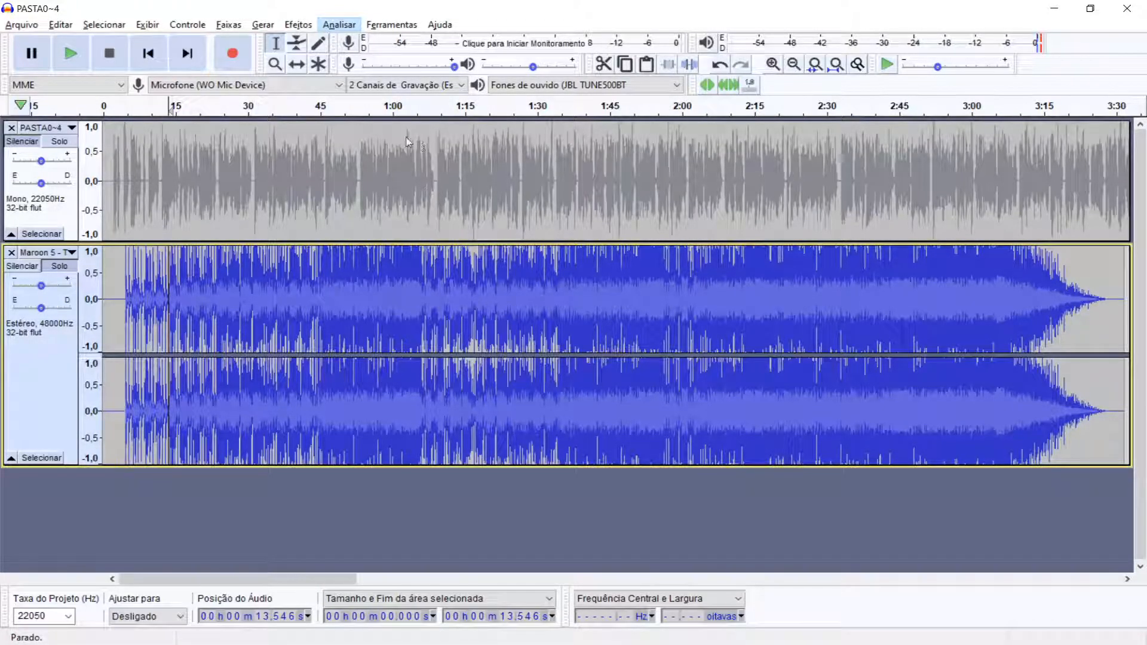
left_click(61, 401)
left_click(59, 141)
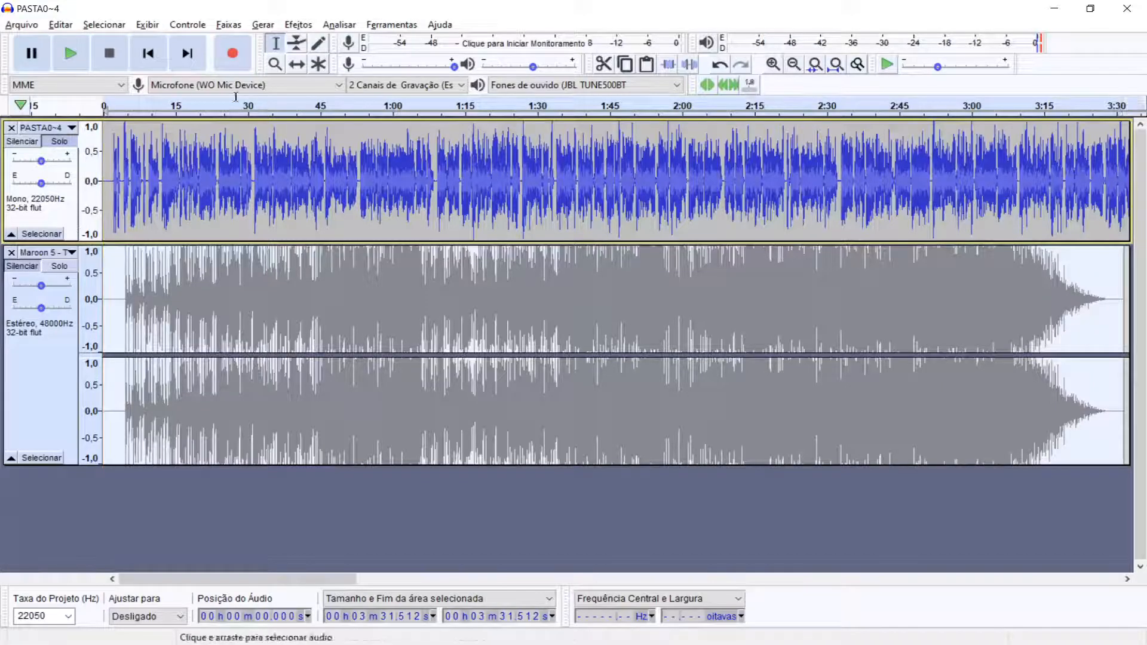
Try labelling the silences across the whole PASTA0~4 track and remove the resulting label track
left_click(41, 234)
left_click(343, 25)
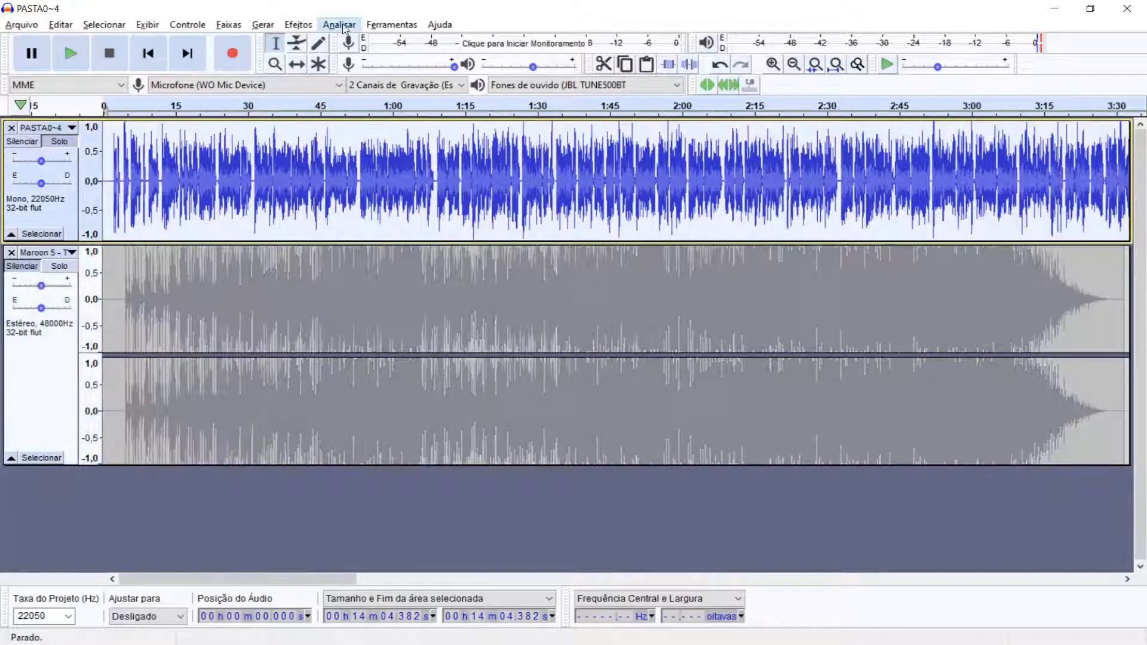
left_click(388, 142)
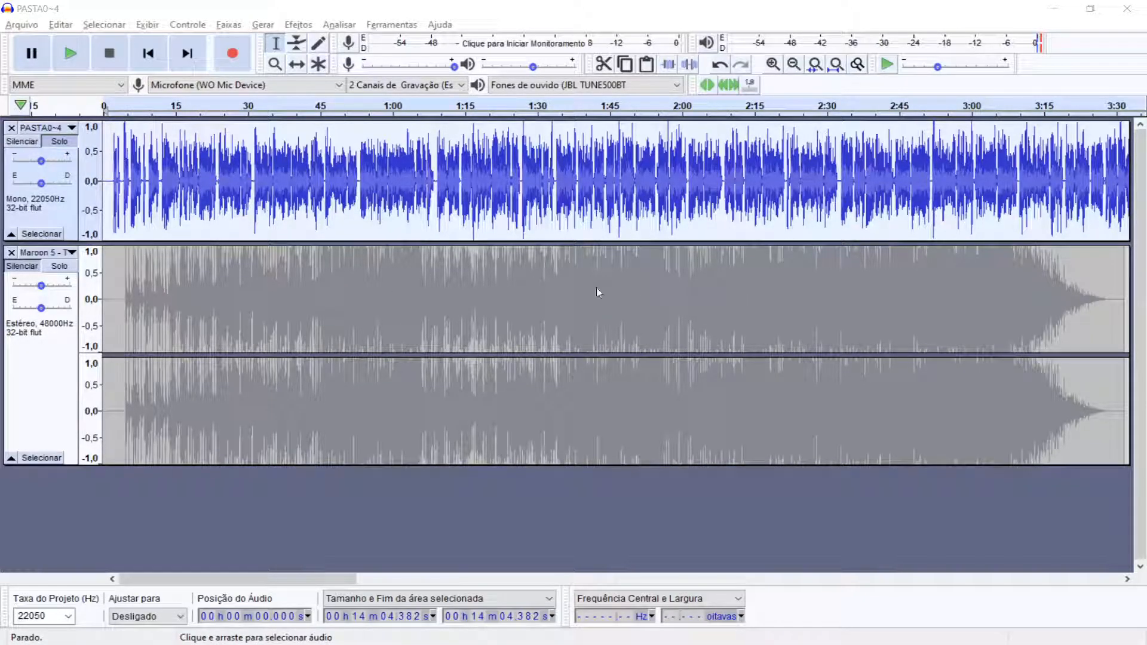
left_click(656, 372)
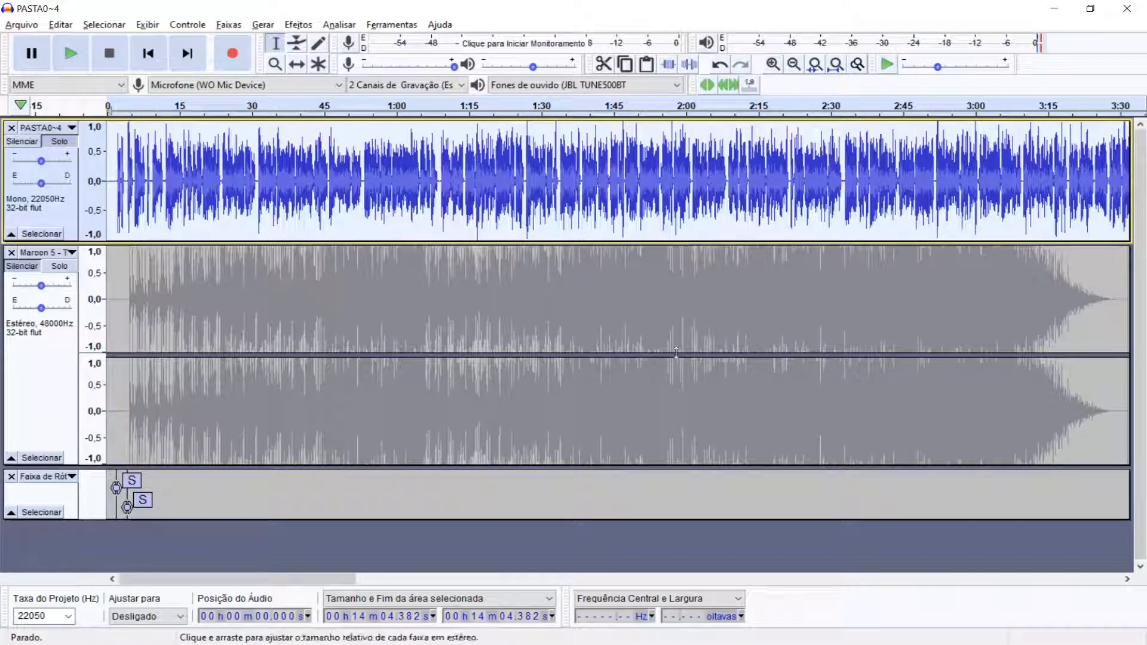
left_click(11, 476)
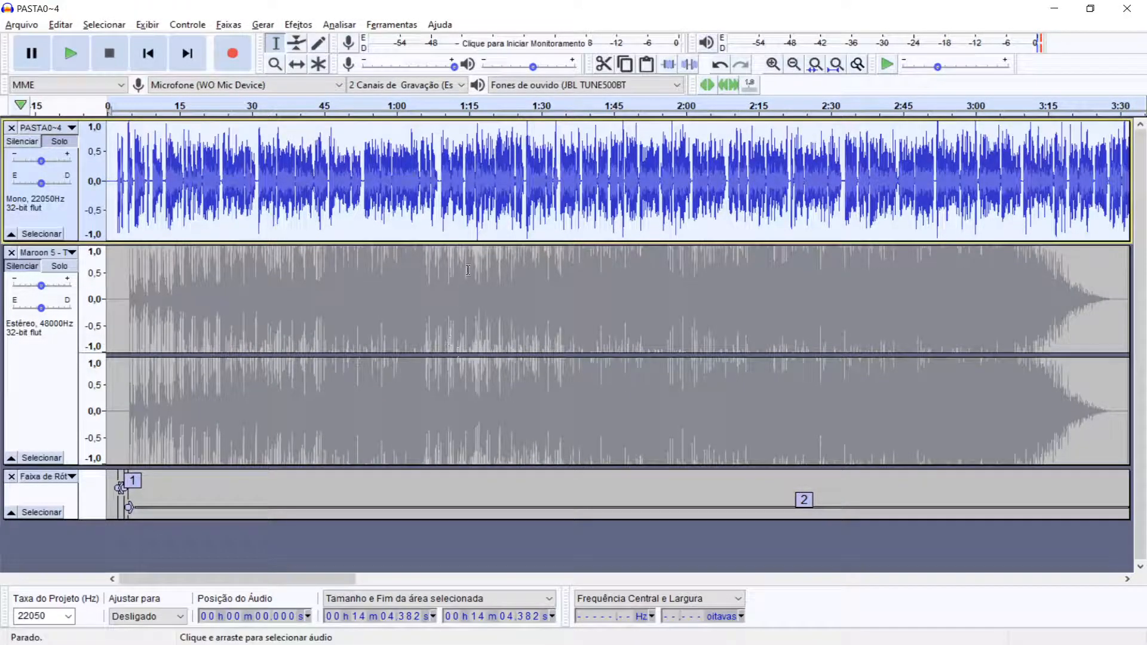
Play the PASTA0~4 track from about 7:23 to check the gap between sound labels 2 and 3
key("ctrl+3")
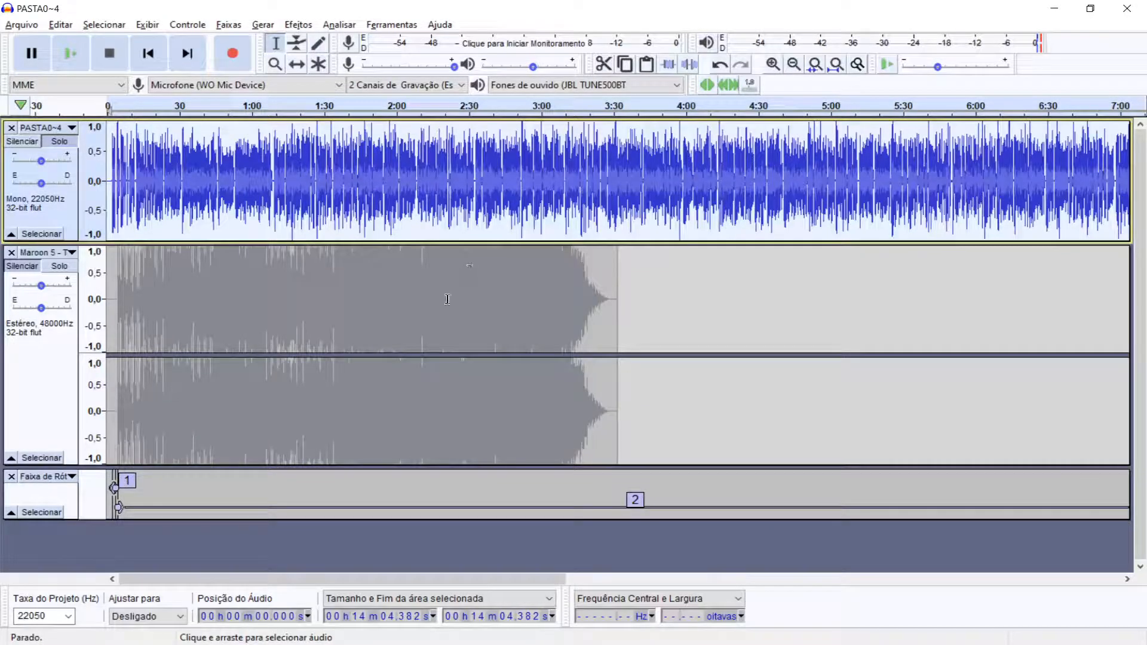
key("ctrl+3")
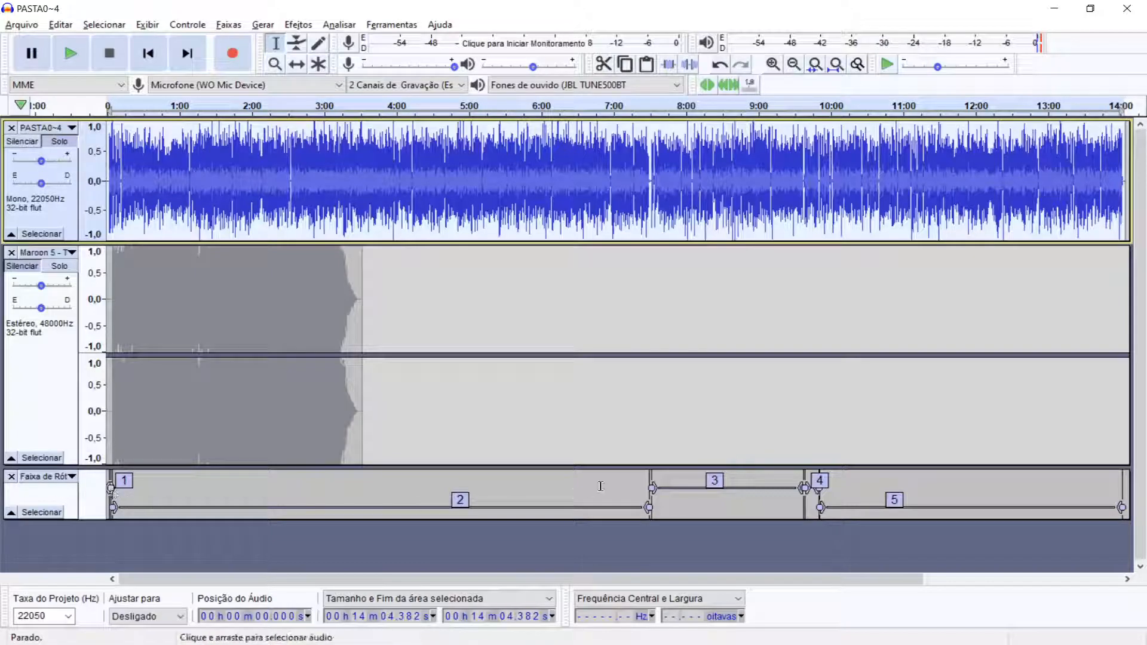
key("ctrl+3")
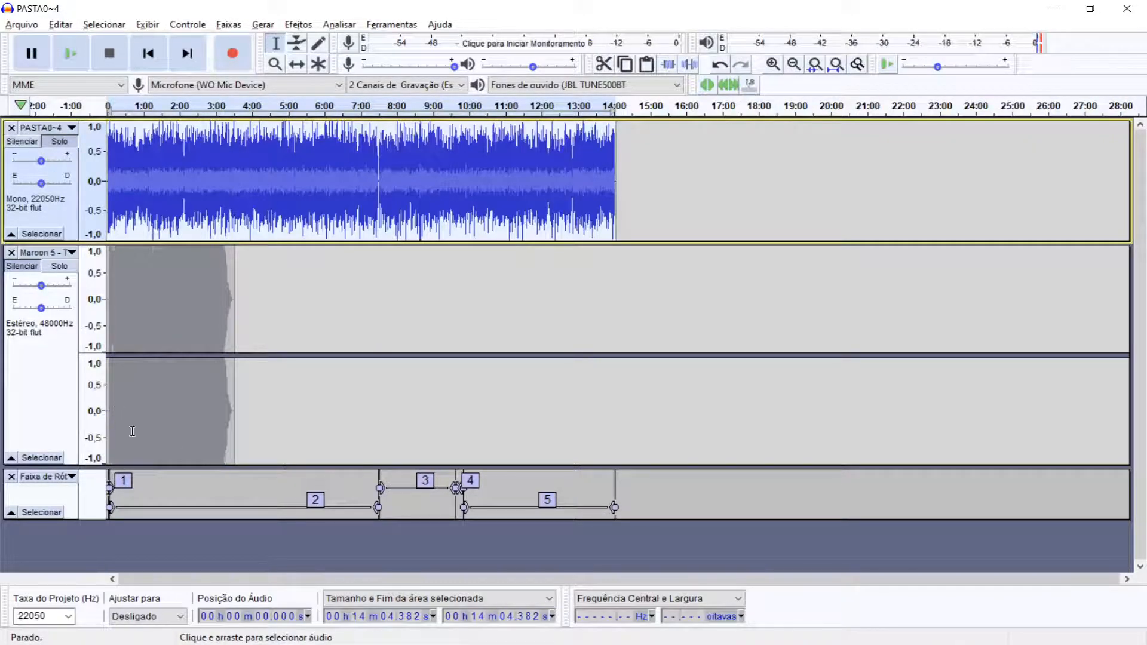
key("ctrl+f")
left_click_drag(206, 582, 181, 582)
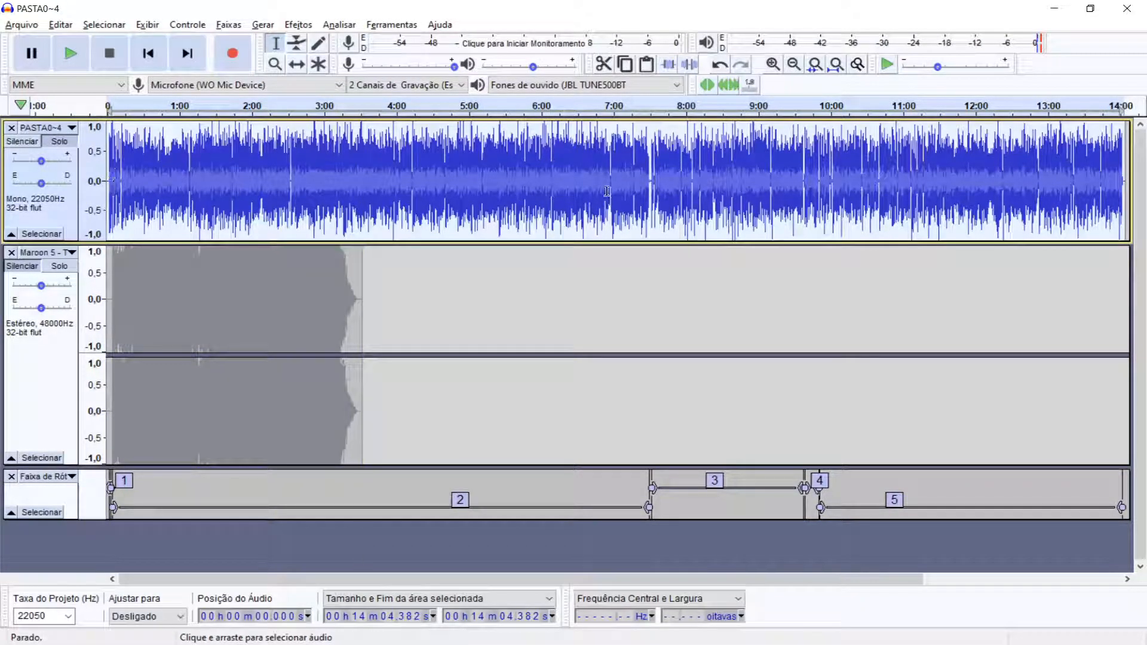
left_click(641, 195)
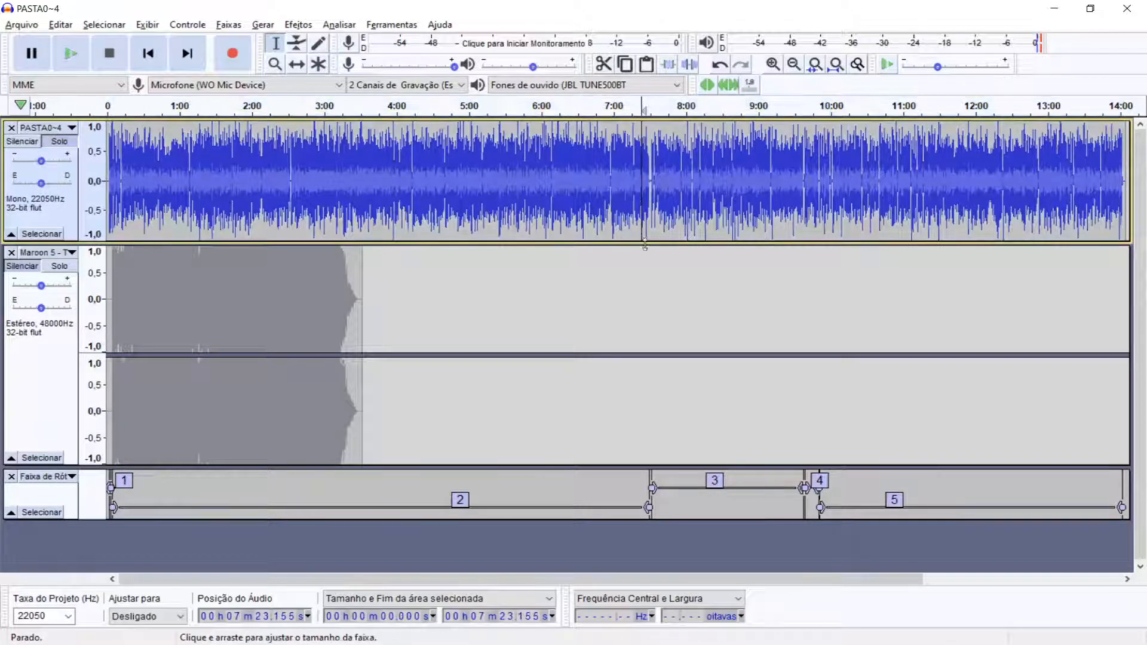
key("ctrl+1")
key("ctrl+1")
key("ctrl+1")
key("ctrl+1")
key("space")
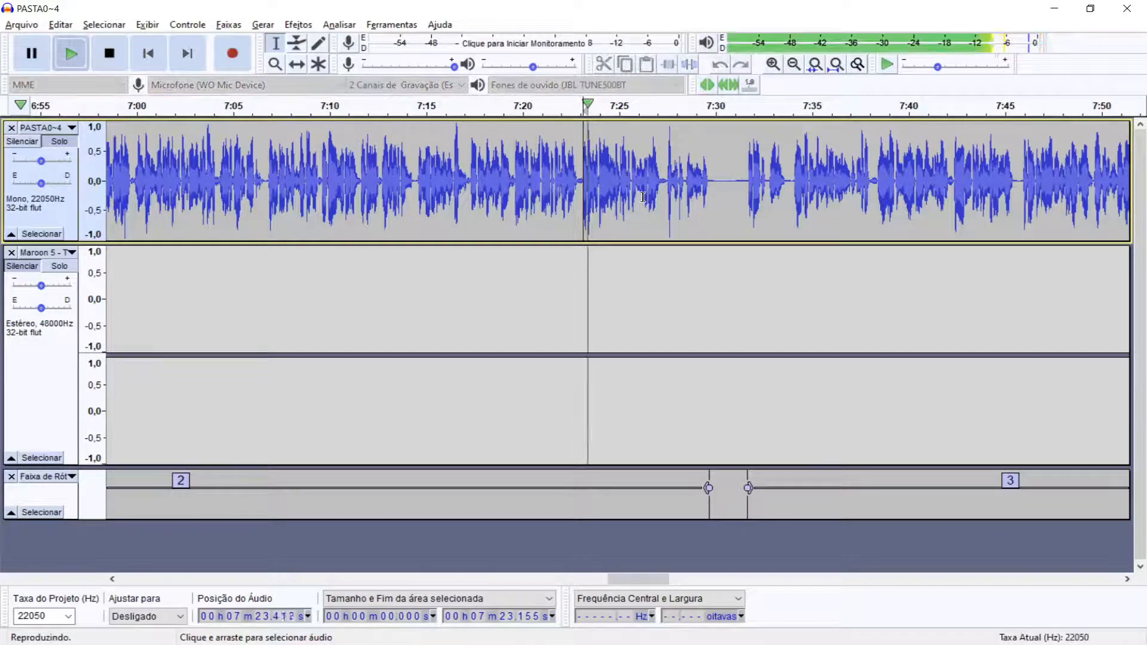
left_click(667, 182)
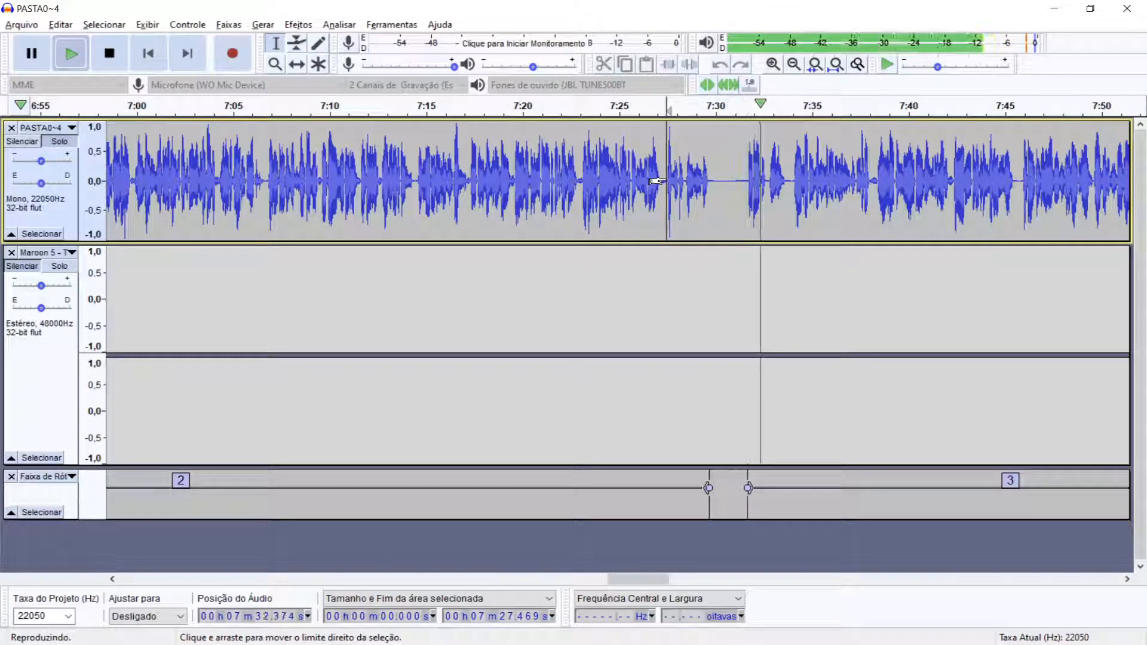
key("space")
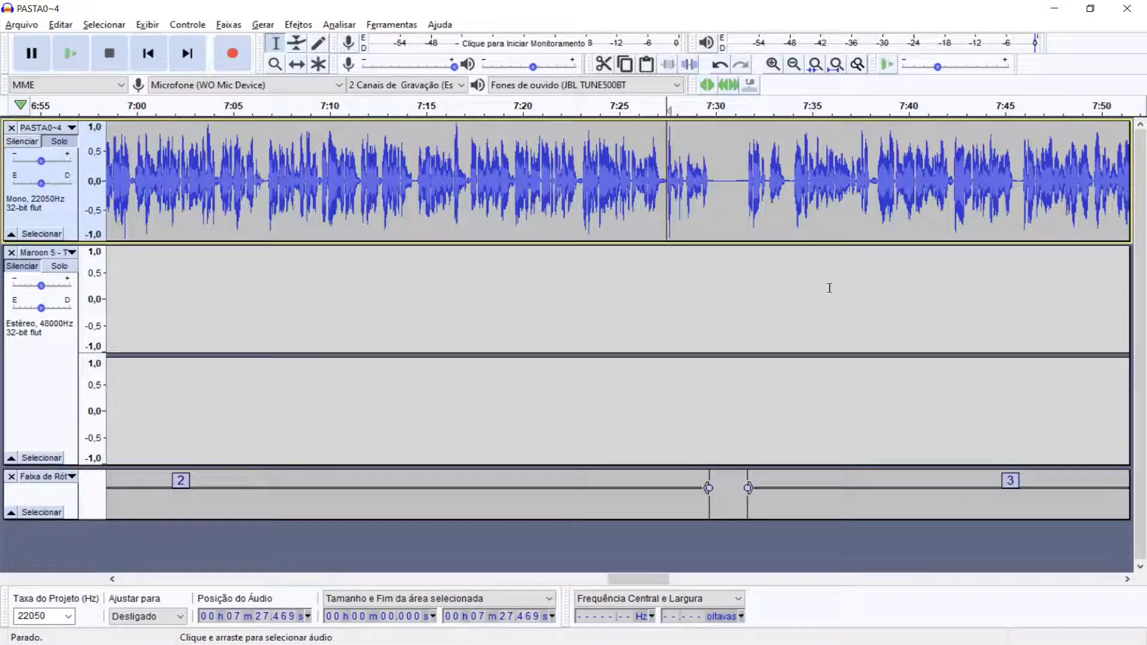
Show the PASTA0~4 track as a spectrogram and return it to the waveform view
scroll(673, 226, "down", 2)
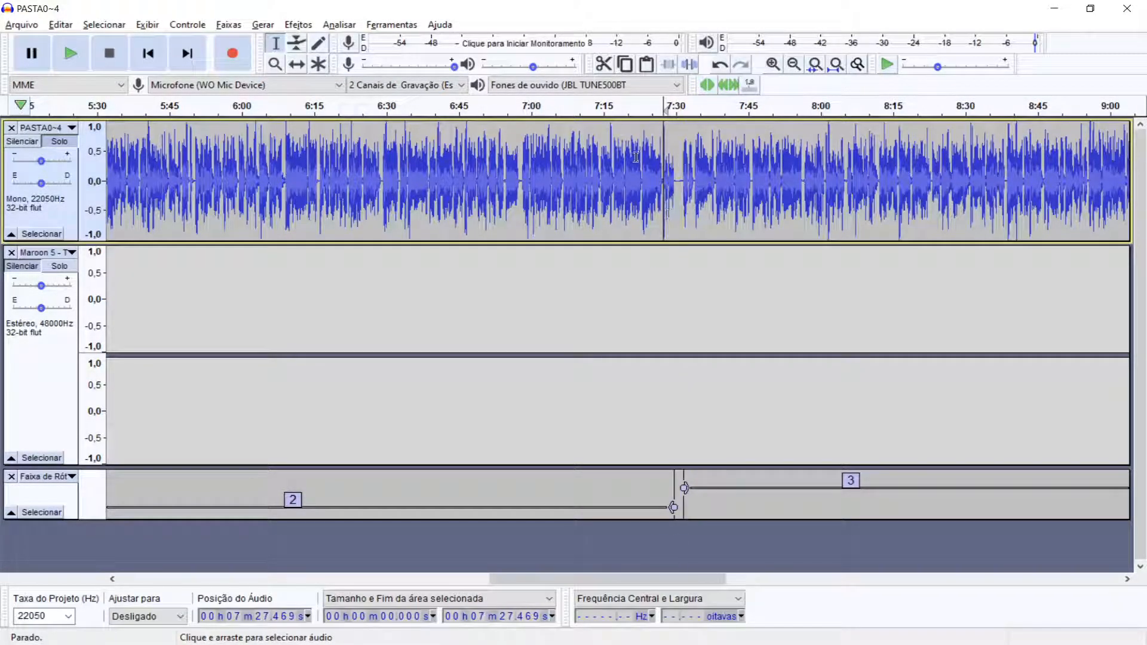
scroll(629, 161, "down", 1)
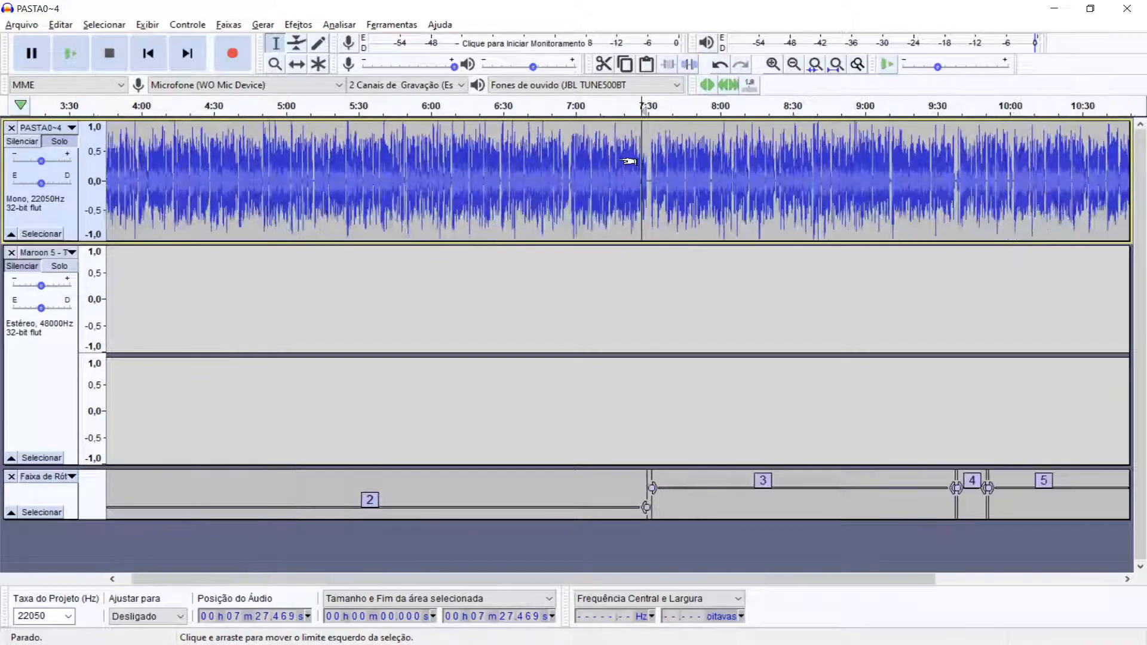
scroll(630, 161, "down", 2)
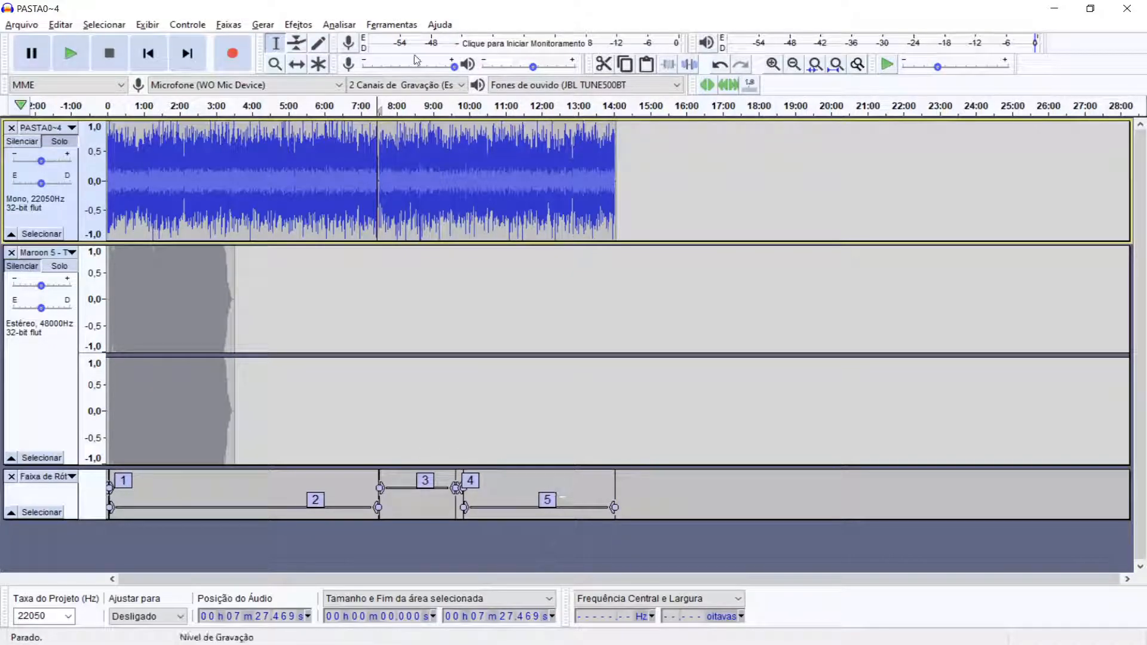
scroll(154, 216, "up", 1)
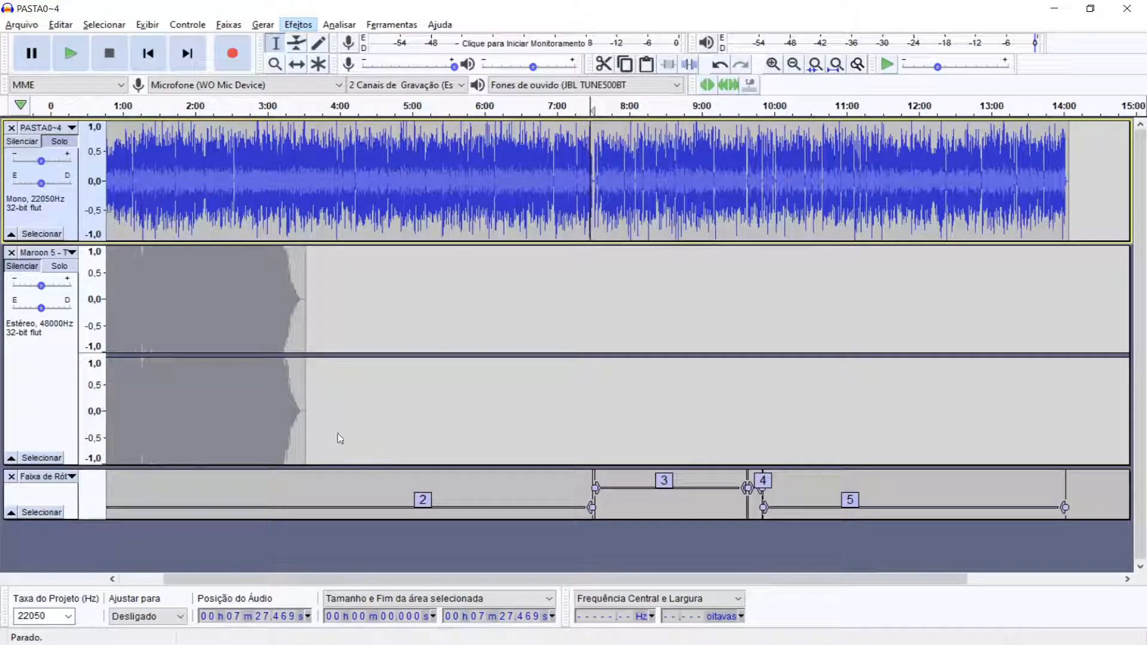
left_click(71, 129)
left_click(84, 244)
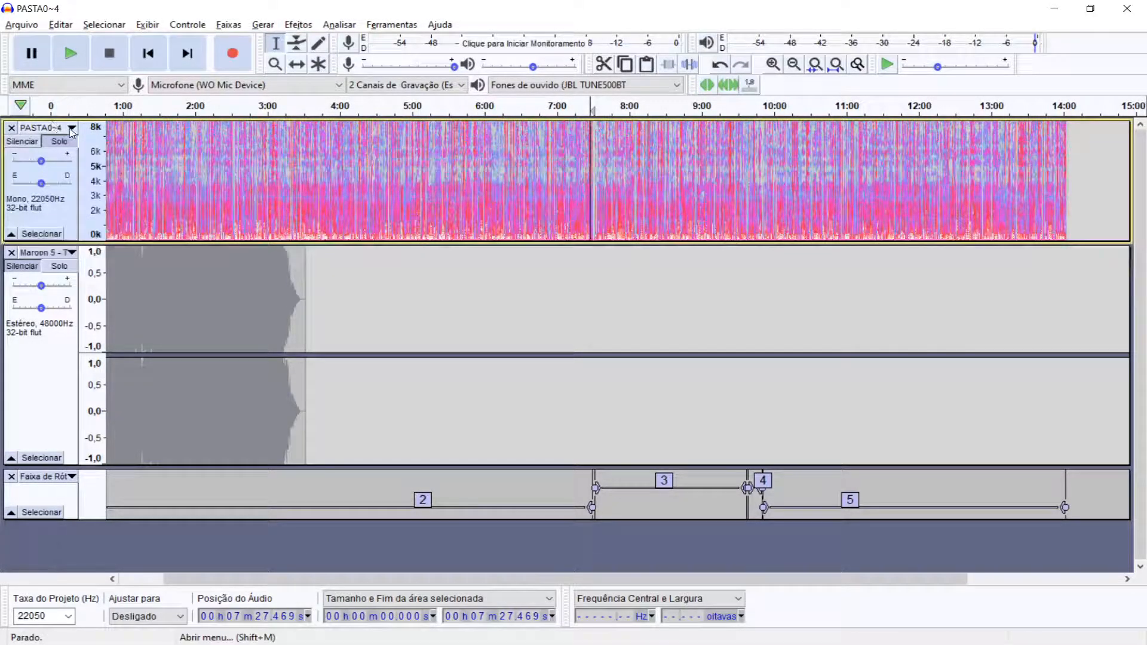
left_click(80, 231)
Display the Maroon 5 track as a spectrogram from the beginning of the song
left_click(71, 254)
left_click(80, 381)
scroll(121, 317, "up", 1)
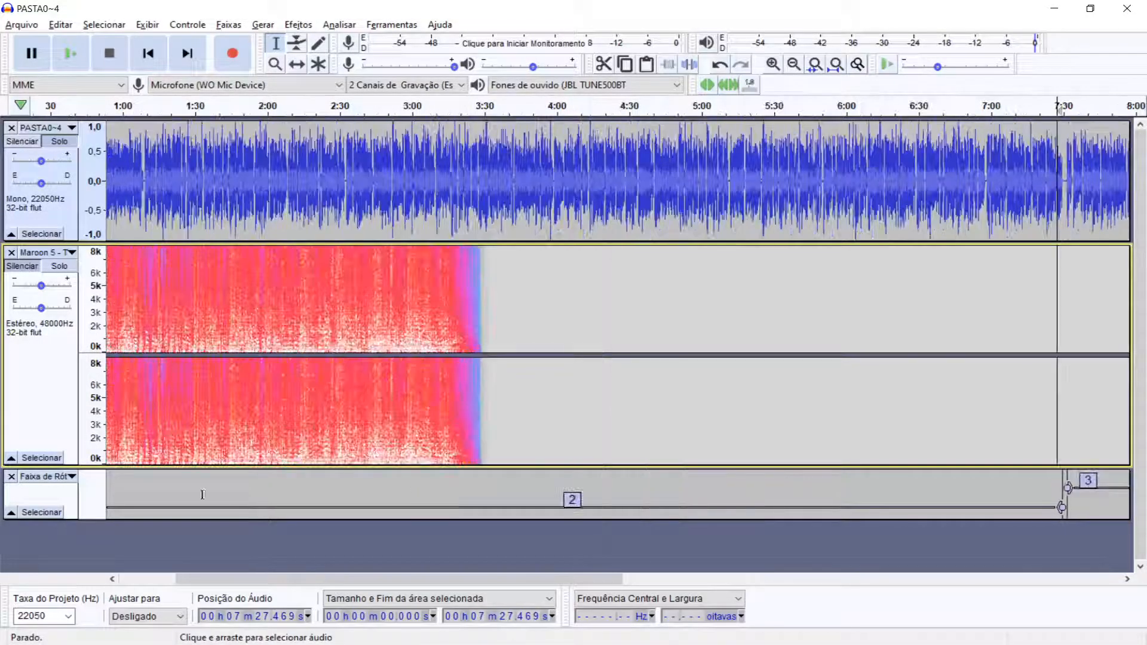
scroll(162, 355, "up", 1)
left_click_drag(202, 582, 102, 581)
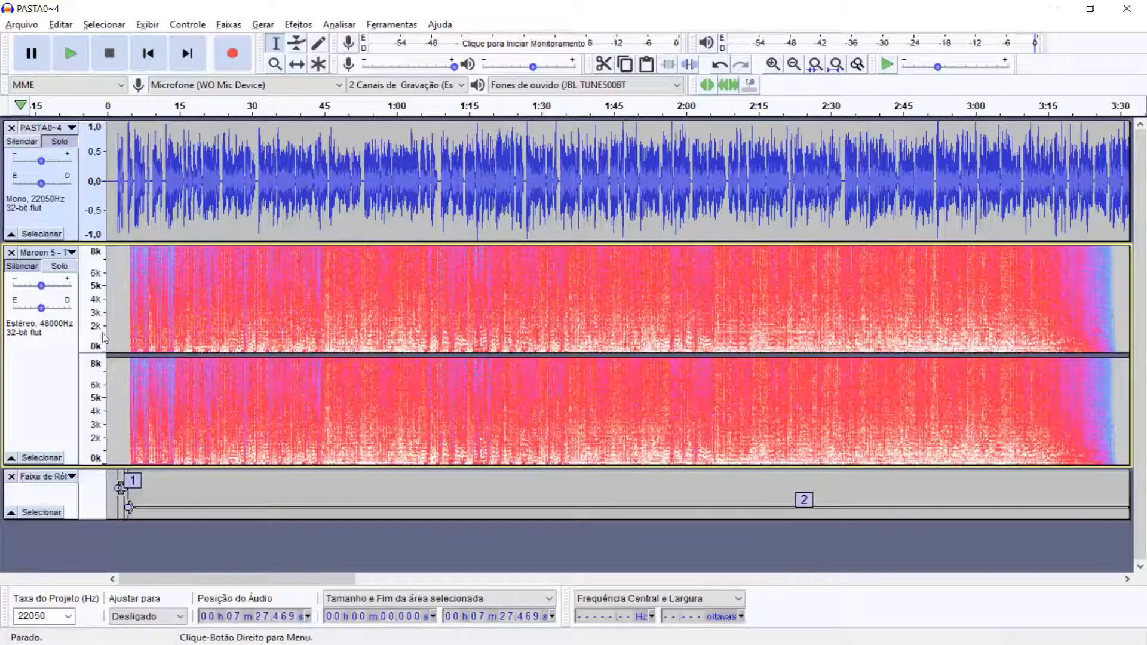
Apply a low-pass filter to the whole Maroon 5 track to attenuate its high frequencies
left_click(51, 388)
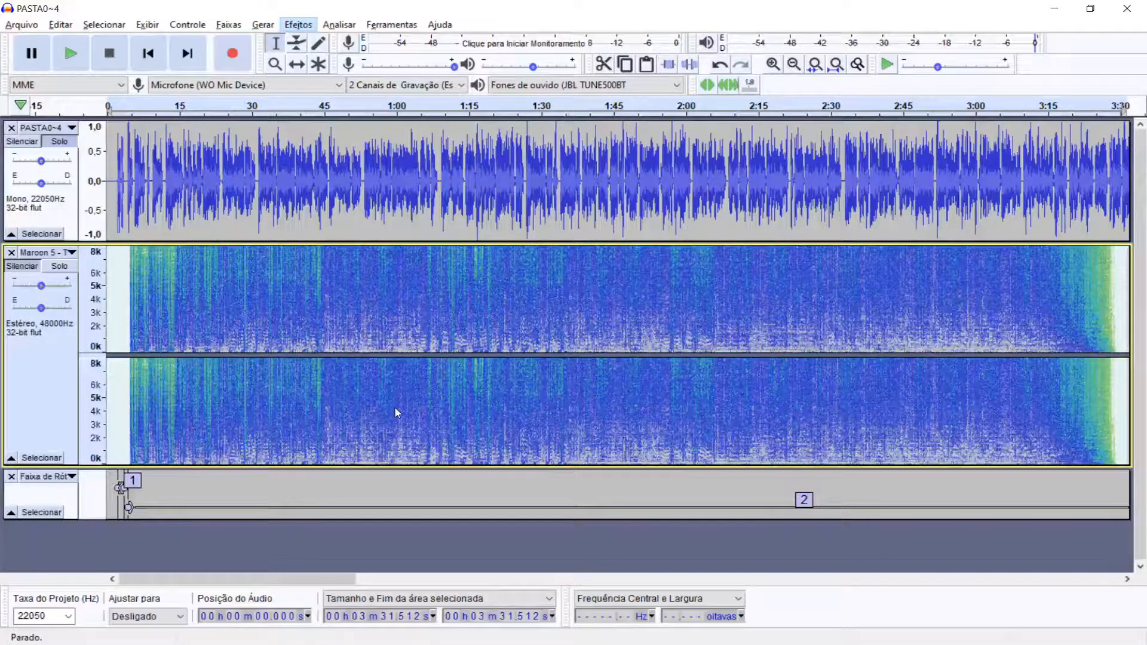
left_click(409, 436)
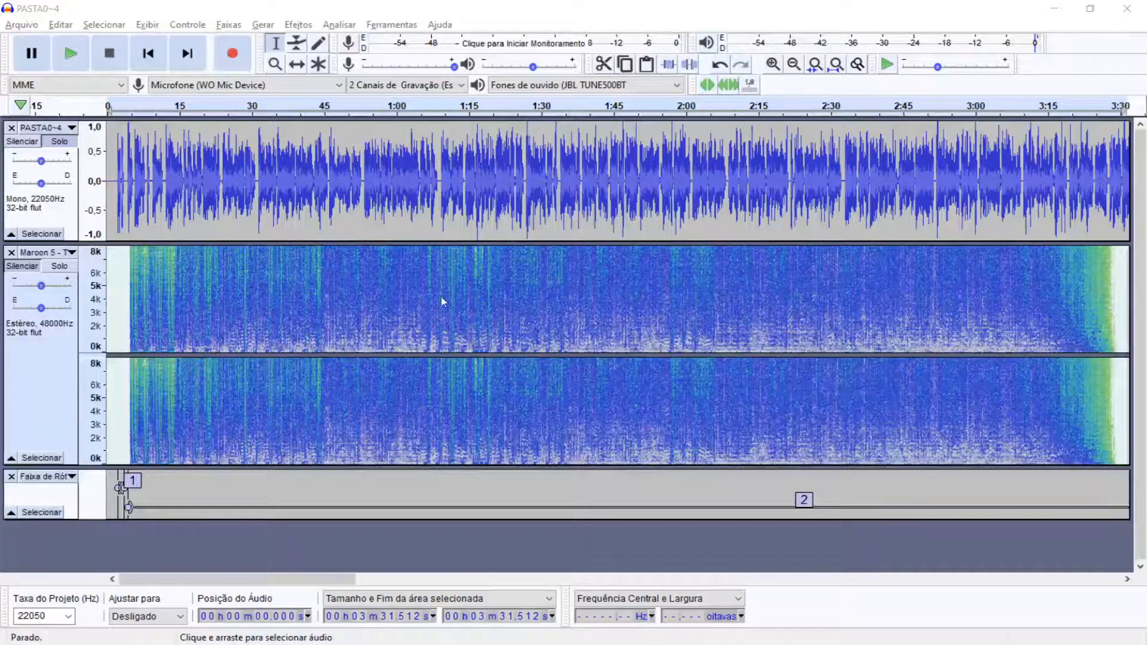
left_click(629, 365)
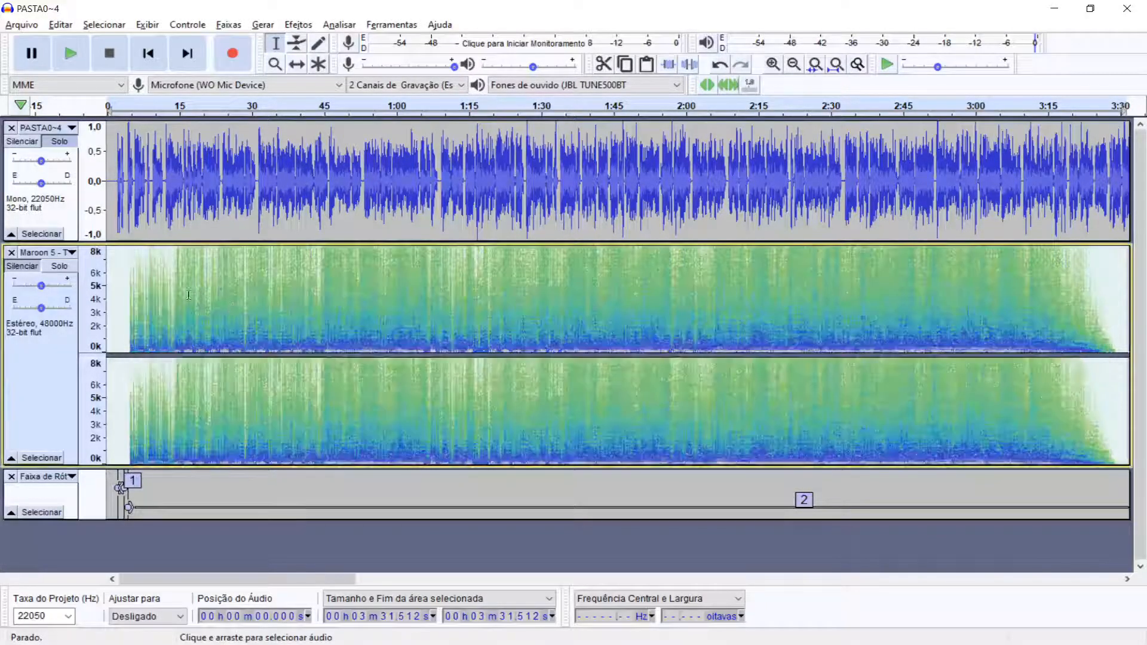
Undo the low-pass filter on the Maroon 5 track, place the cursor at about 9.5 s and delete the label track
left_click(137, 264)
left_click(139, 264)
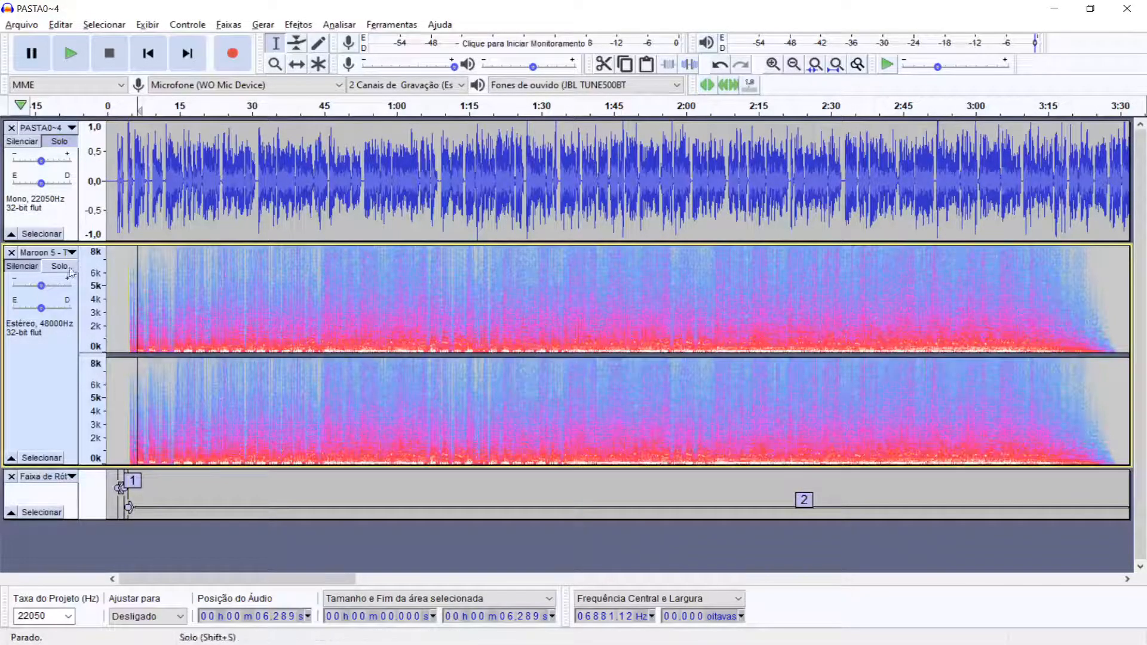
double_click(174, 286)
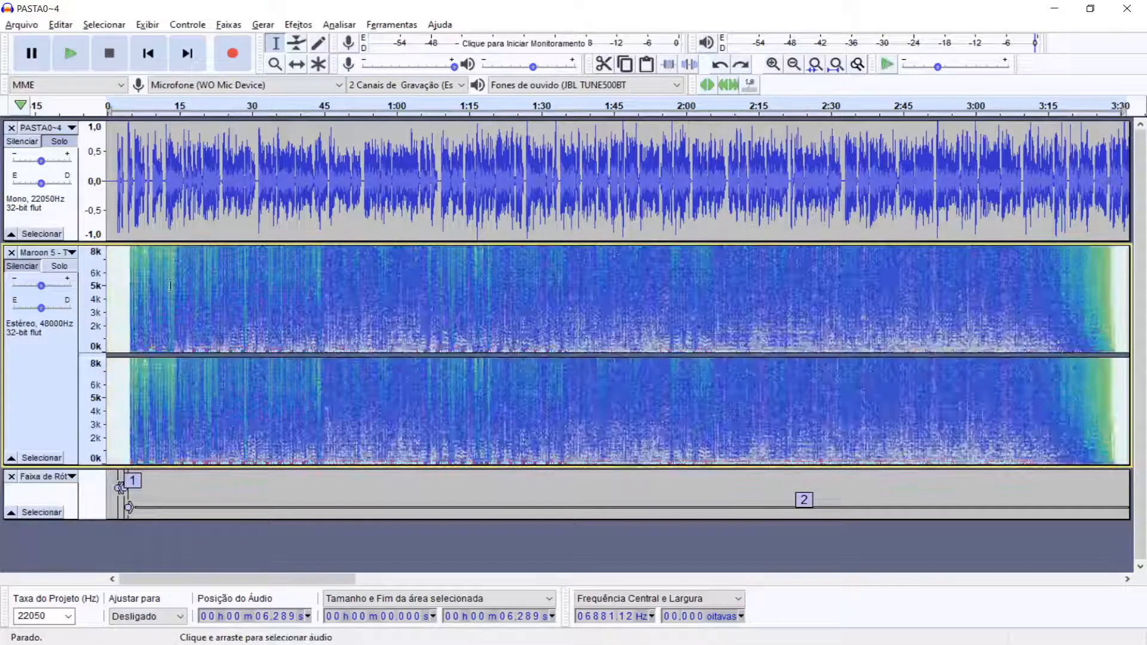
left_click(153, 281)
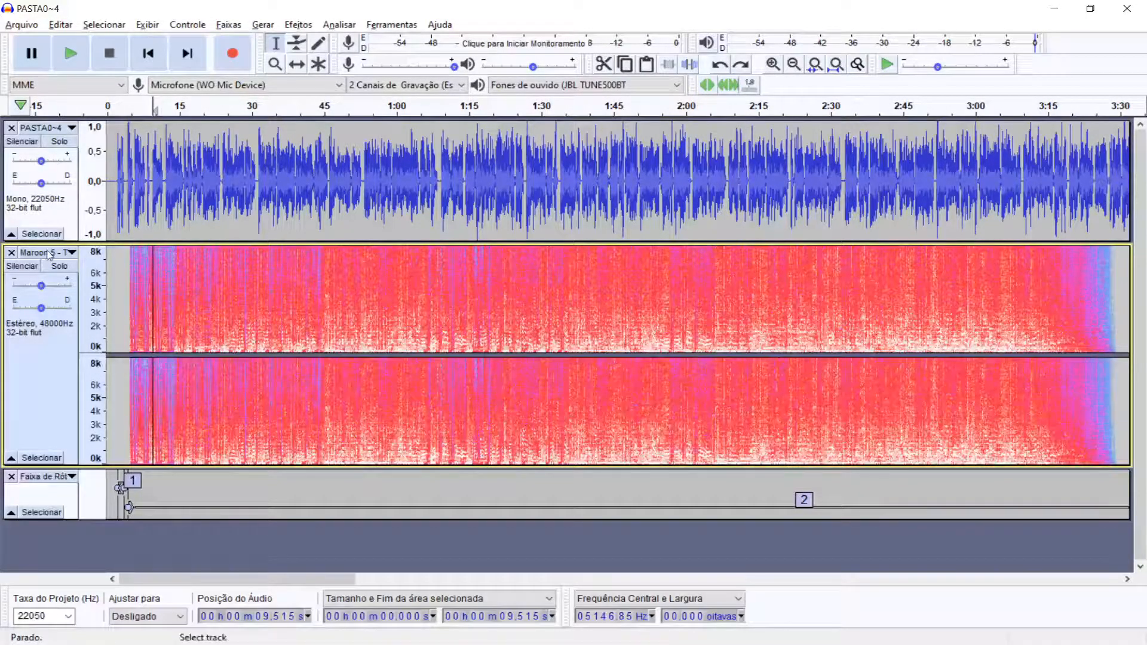
left_click(12, 477)
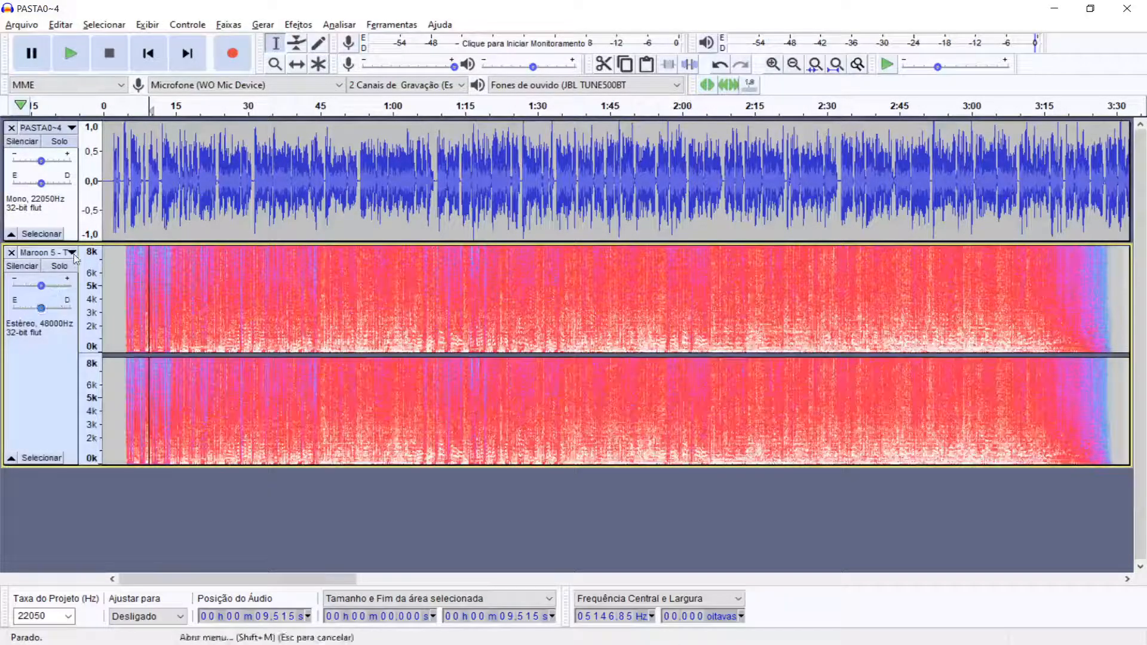
Switch the Maroon 5 track to waveform and back to spectrogram, and extend its frequency scale up to 24 kHz
left_click(85, 359)
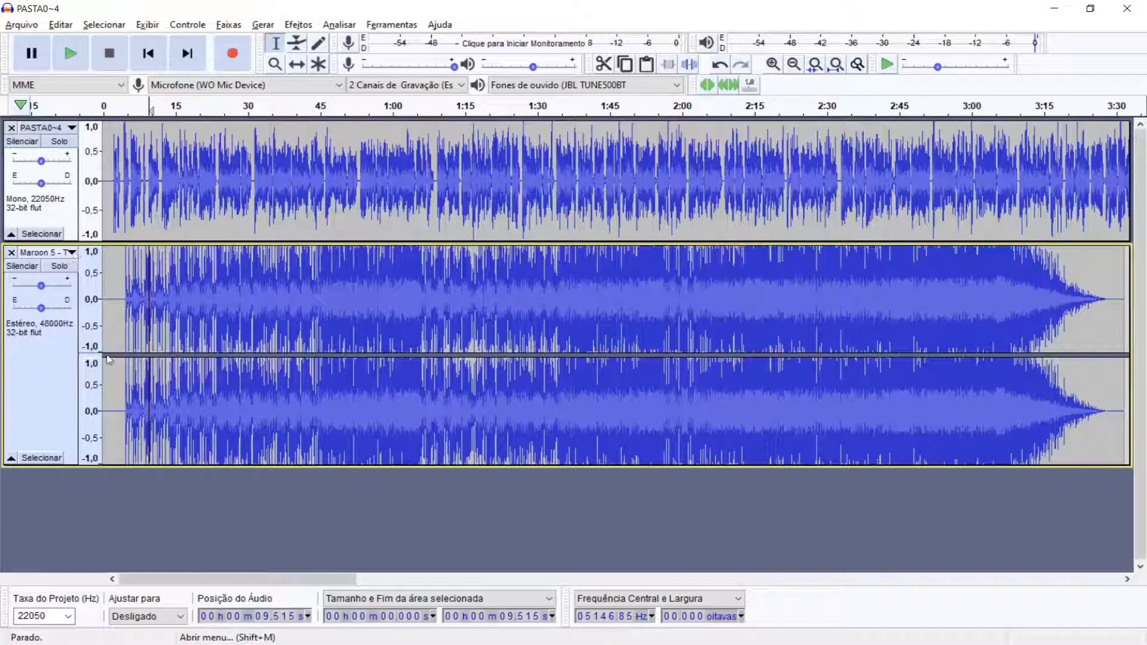
left_click(98, 390)
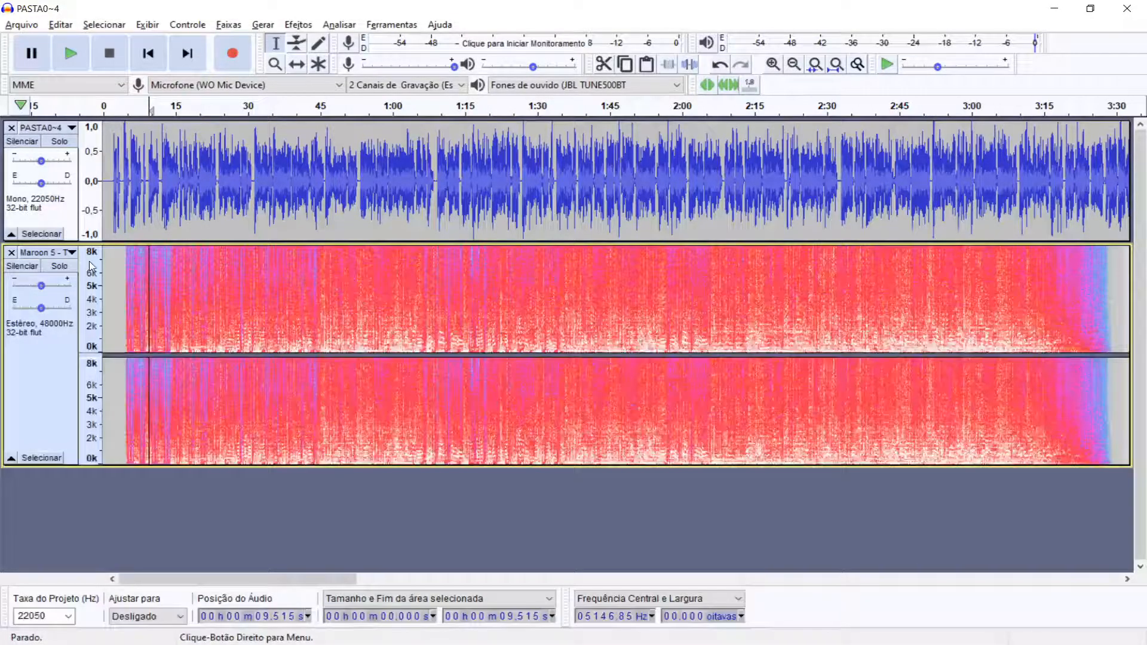
scroll(89, 262, "down", 3)
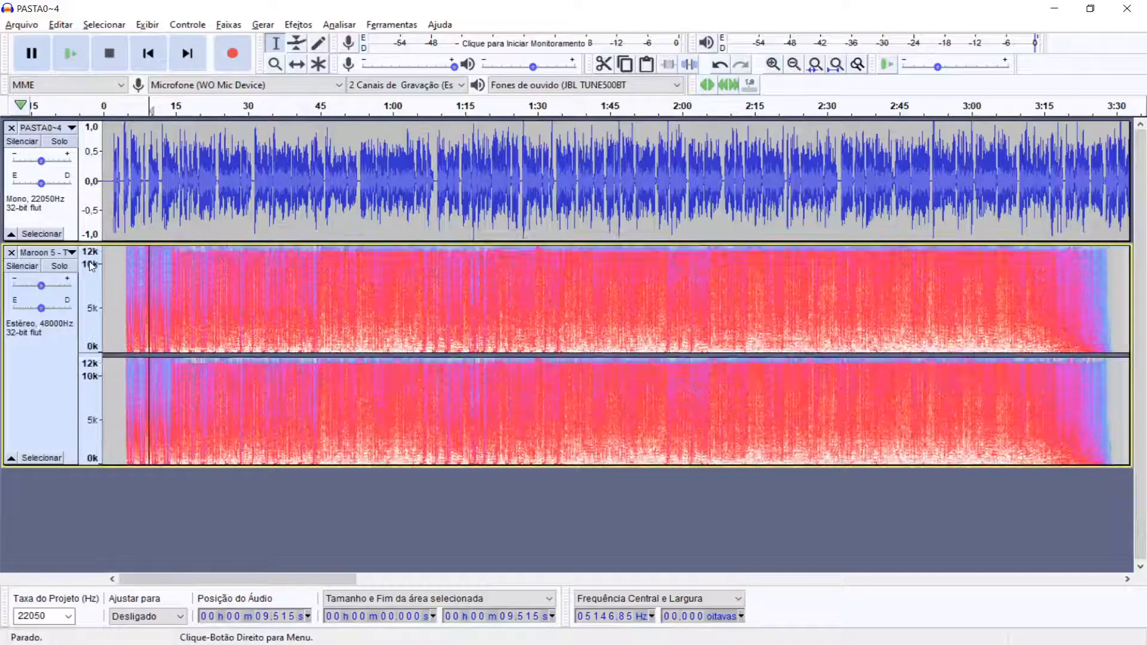
scroll(90, 266, "down", 3)
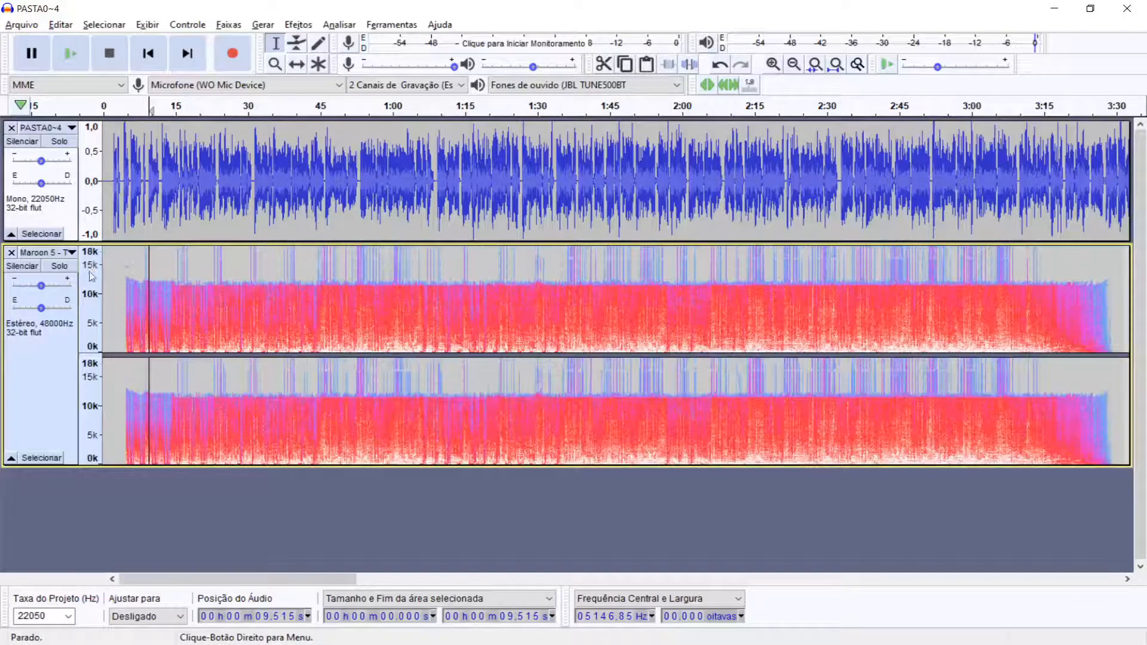
scroll(90, 308, "down", 2)
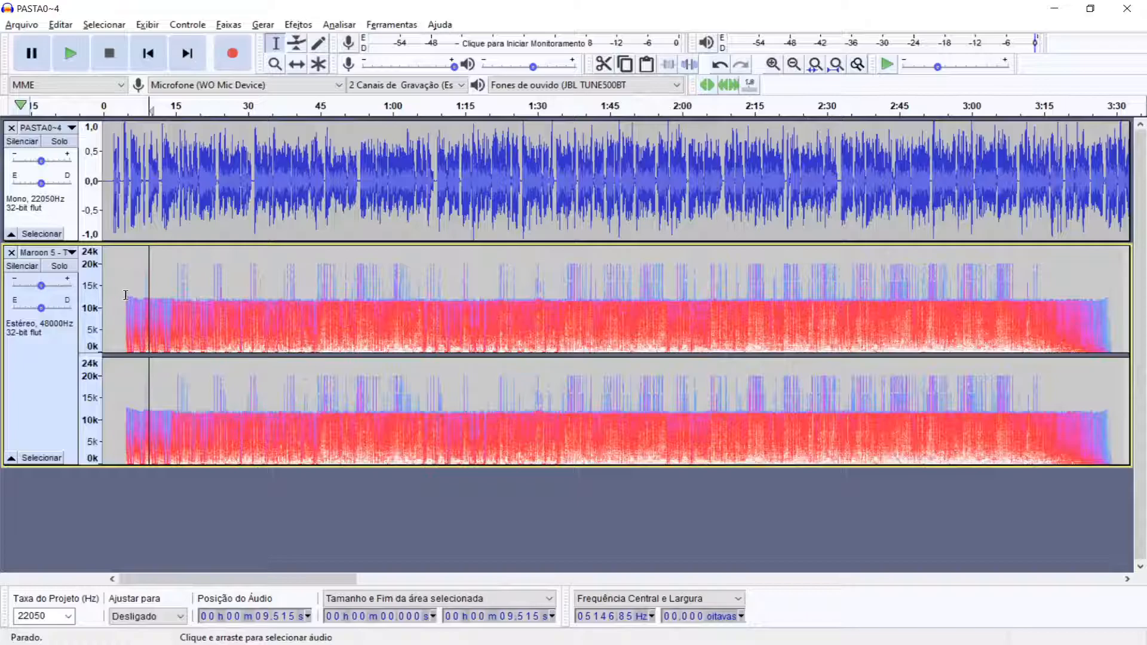
Display the PASTA0~4 track as a spectrogram and extend its frequency scale up to 11 kHz
left_click(68, 131)
left_click(98, 275)
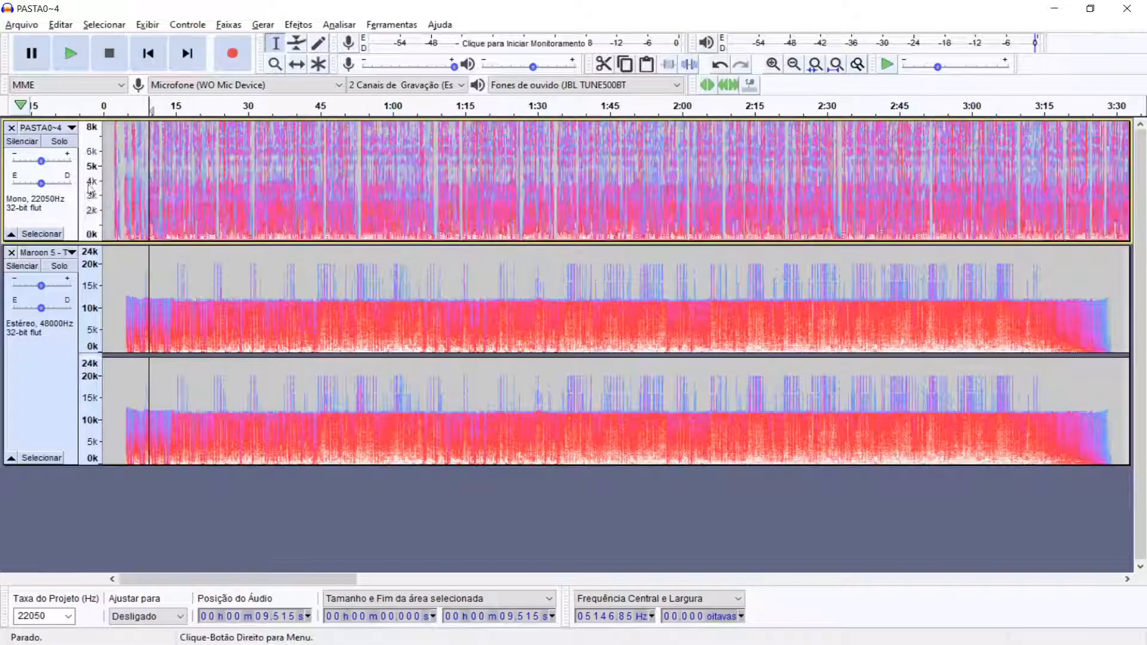
scroll(95, 200, "down", 2)
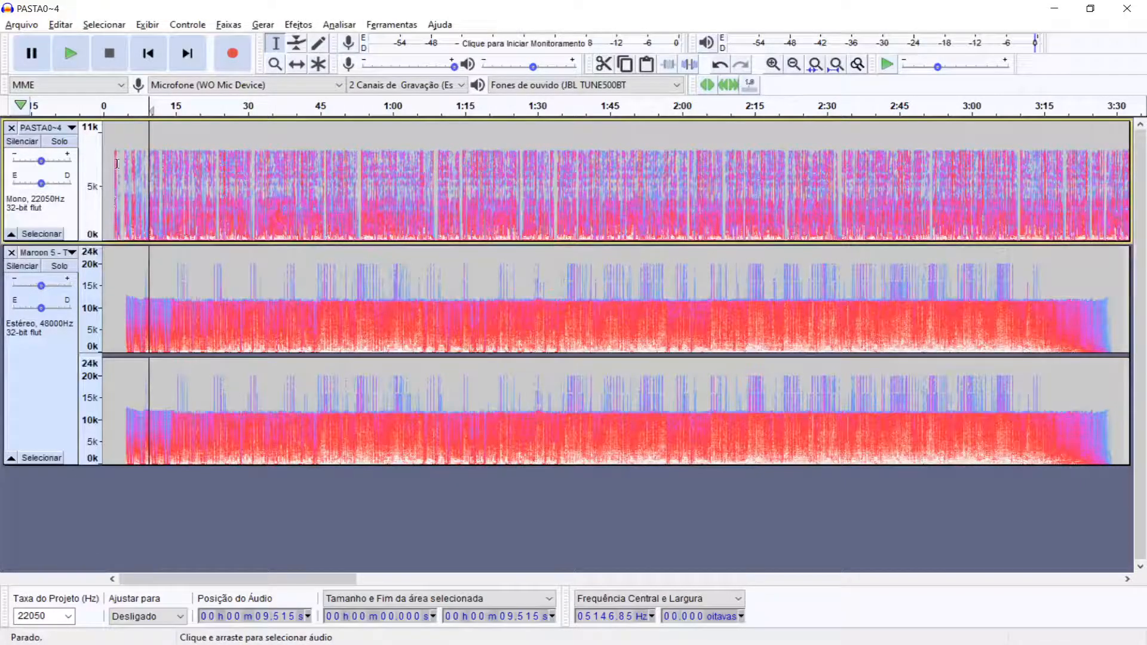
Select the two tracks in turn to compare their spectrograms, and place the cursor at about 19.7 s in the PASTA0~4 track
left_click(27, 28)
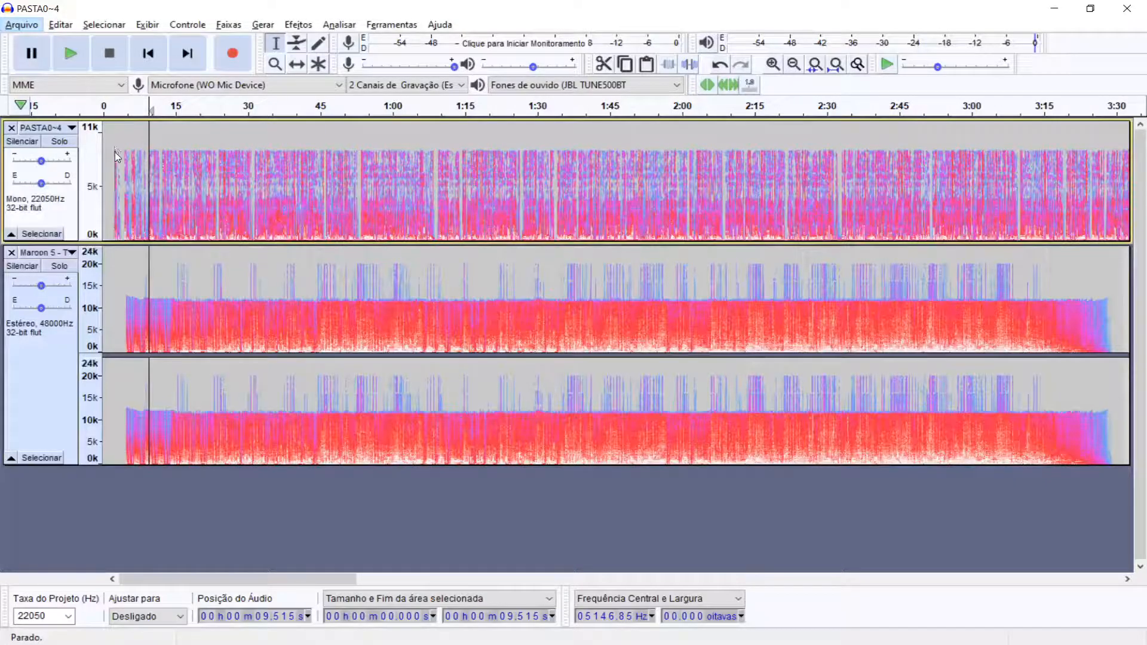
left_click(266, 169)
left_click(49, 396)
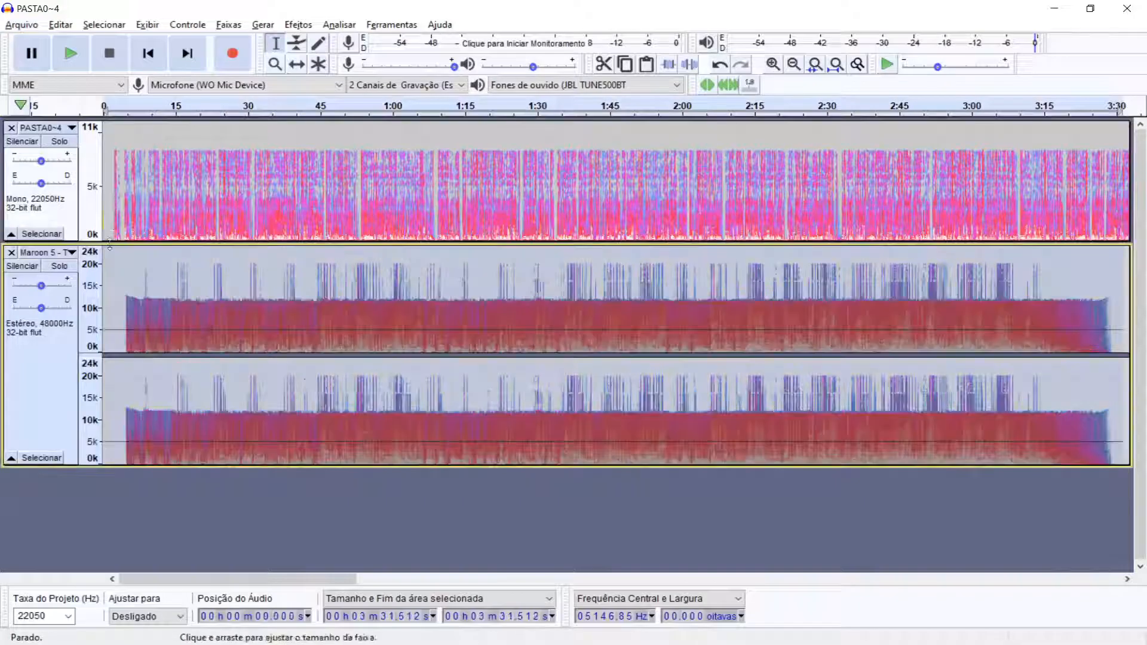
left_click(56, 210)
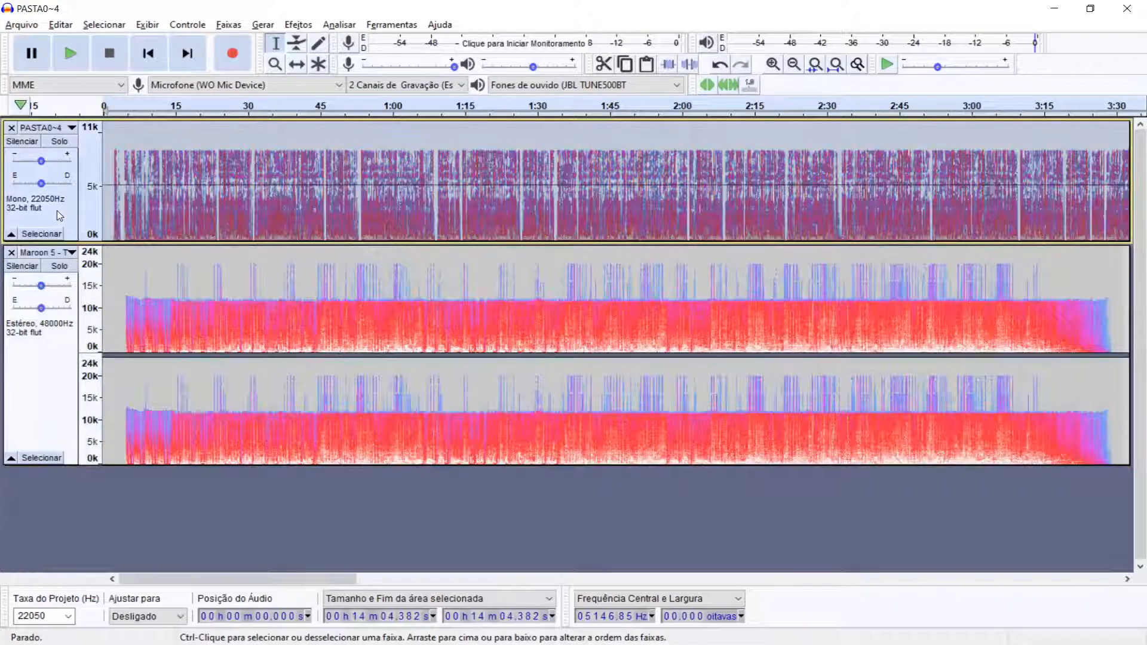
left_click(71, 358)
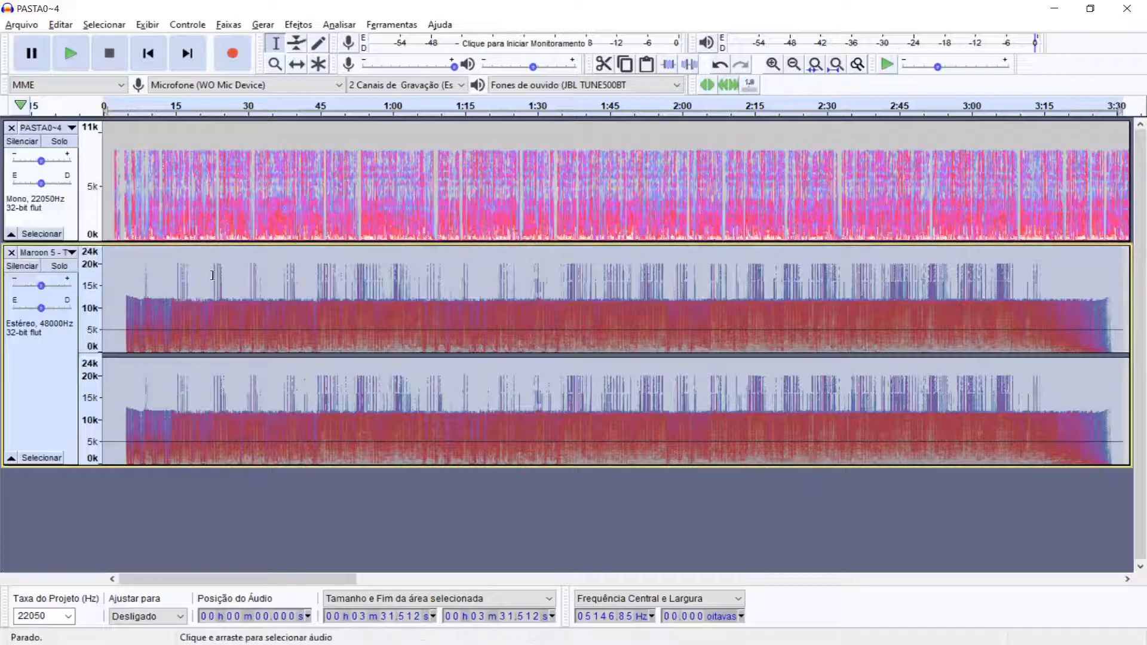
key("ctrl+3")
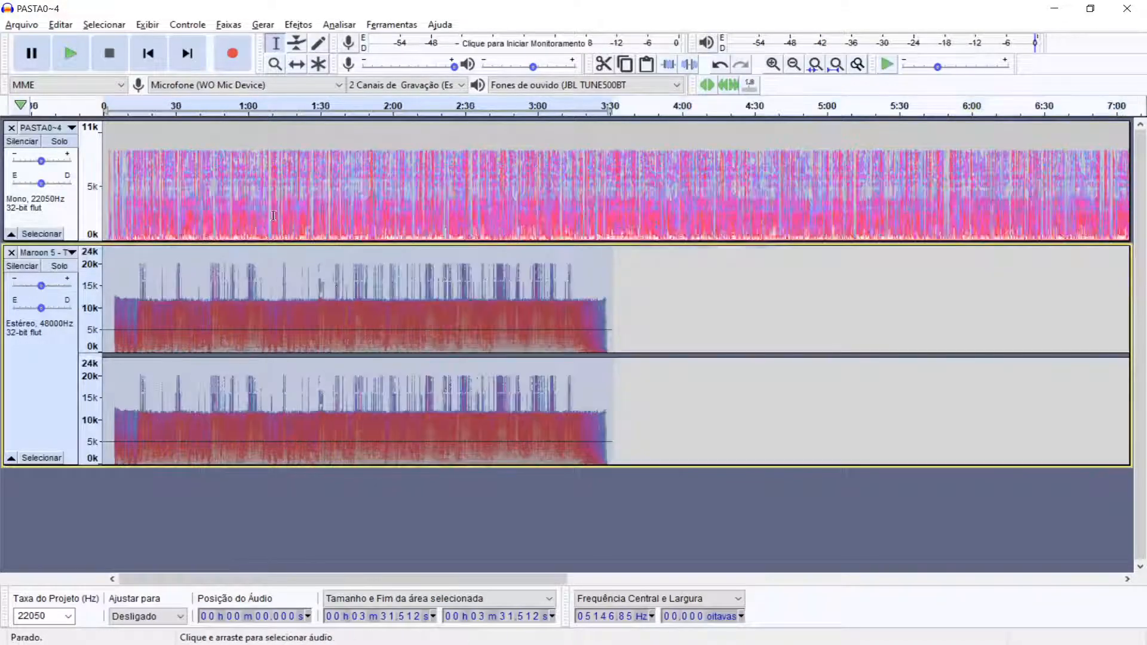
left_click(151, 180)
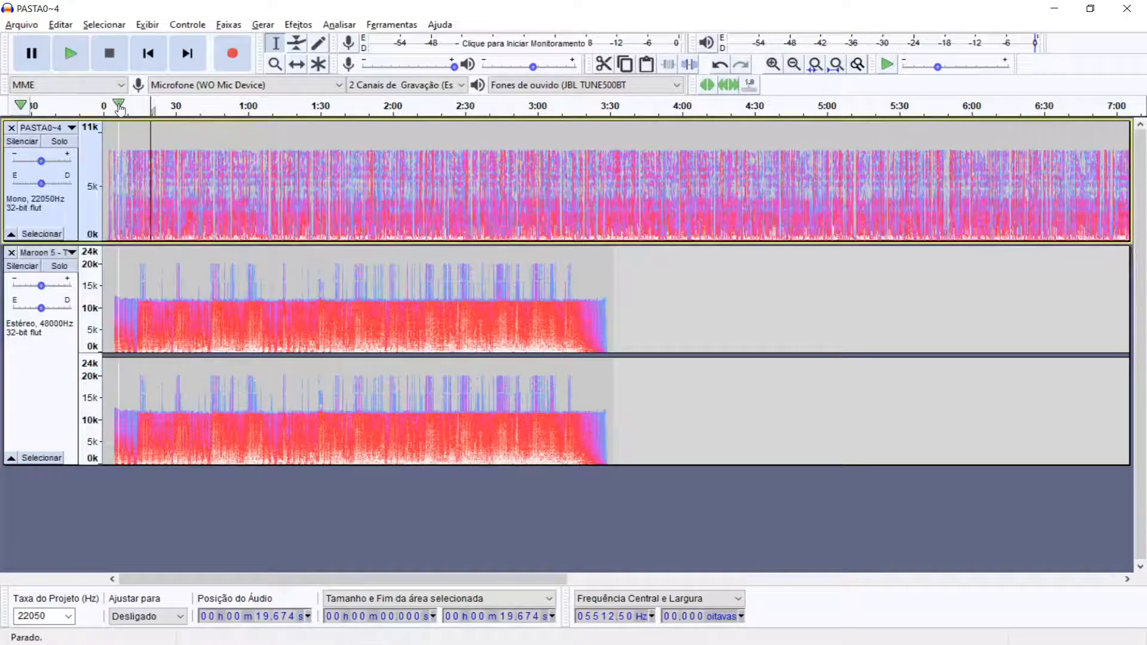